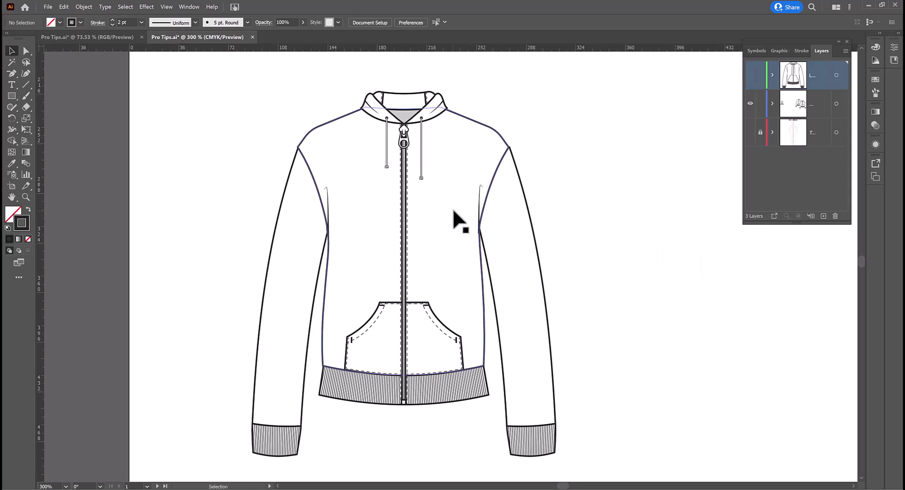
Move the Zipper Pull 4 symbol off the collar to the upper right of the hood
key("ctrl+equal")
key("ctrl+equal")
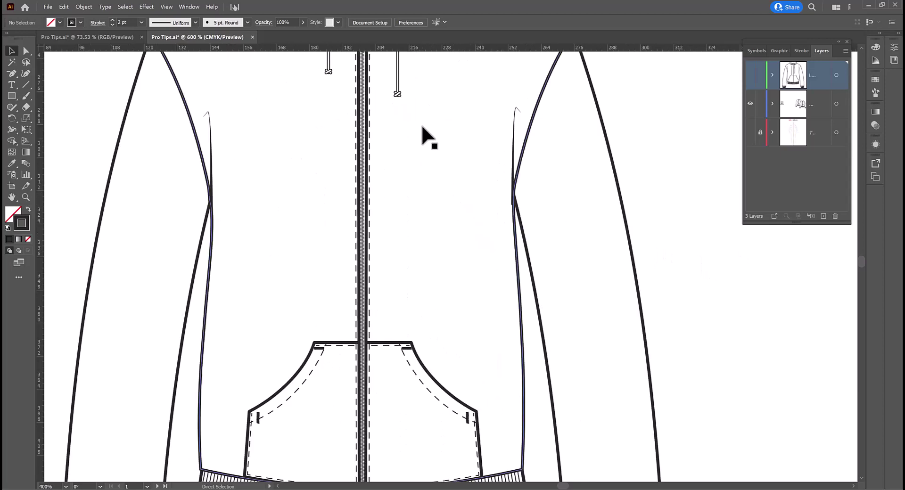
left_click_drag(416, 131, 441, 317)
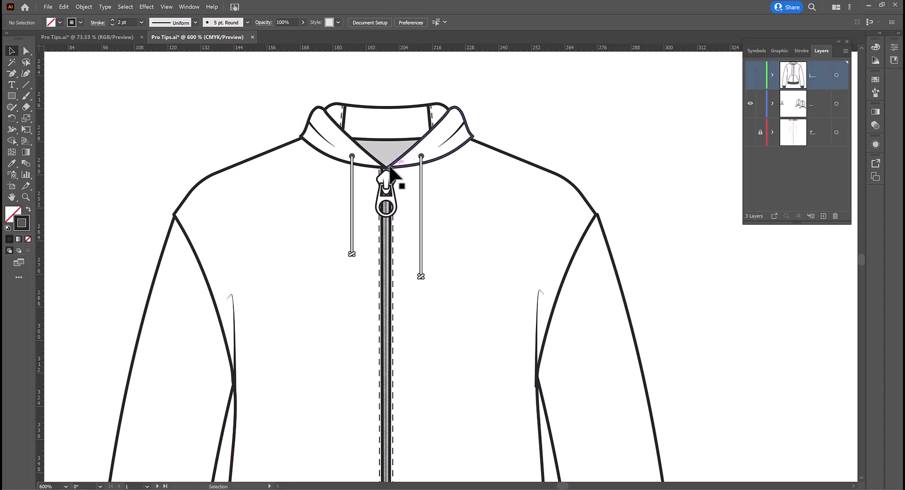
left_click_drag(387, 169, 584, 138)
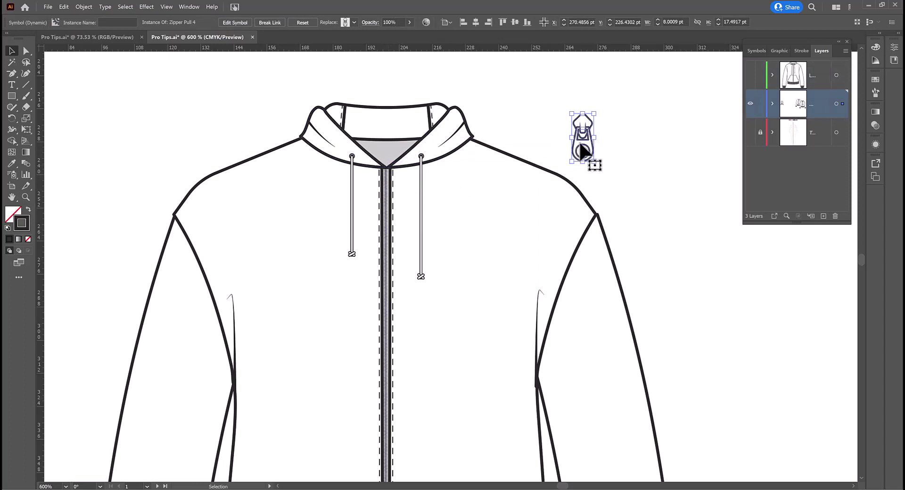
Delete the old hood together with its drawstrings
left_click_drag(584, 150, 511, 162)
left_click(449, 151)
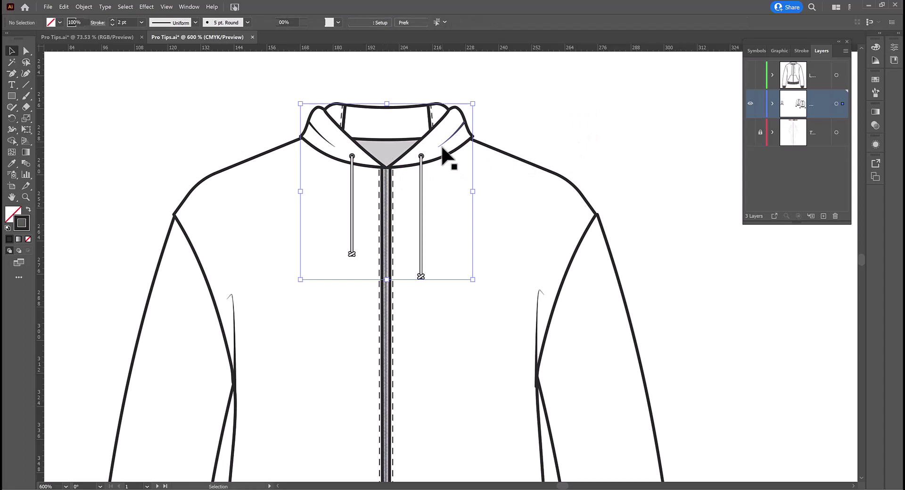
key("Delete")
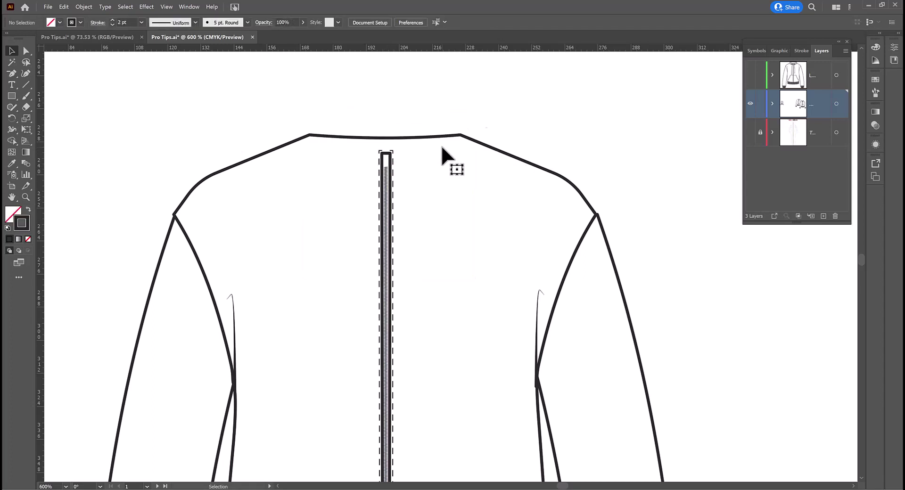
Place the larger stitched hood symbol at the neckline, nudging it right and up into alignment
left_click(756, 50)
left_click_drag(831, 146, 597, 158)
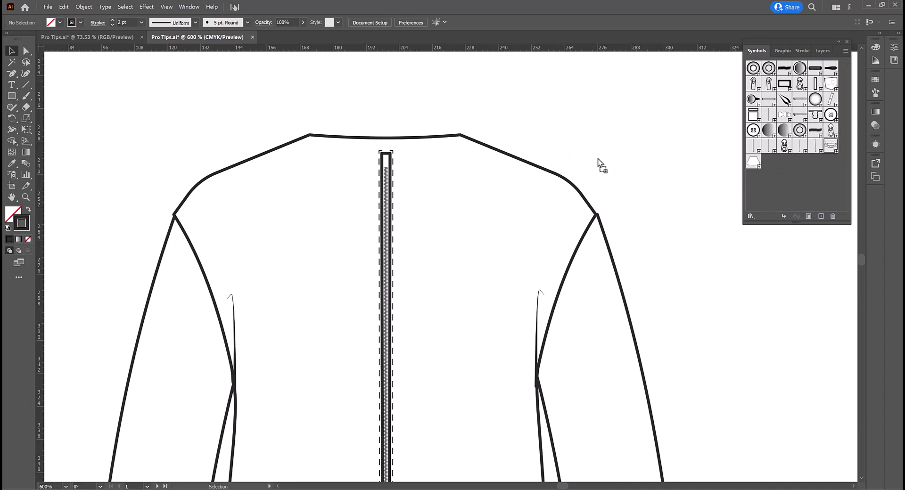
left_click_drag(382, 140, 431, 137)
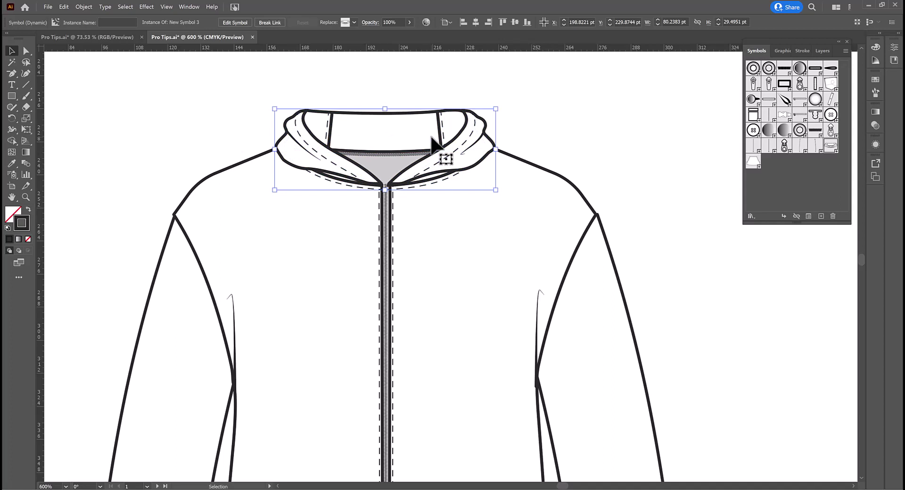
key("Right")
key("Right")
key("Right")
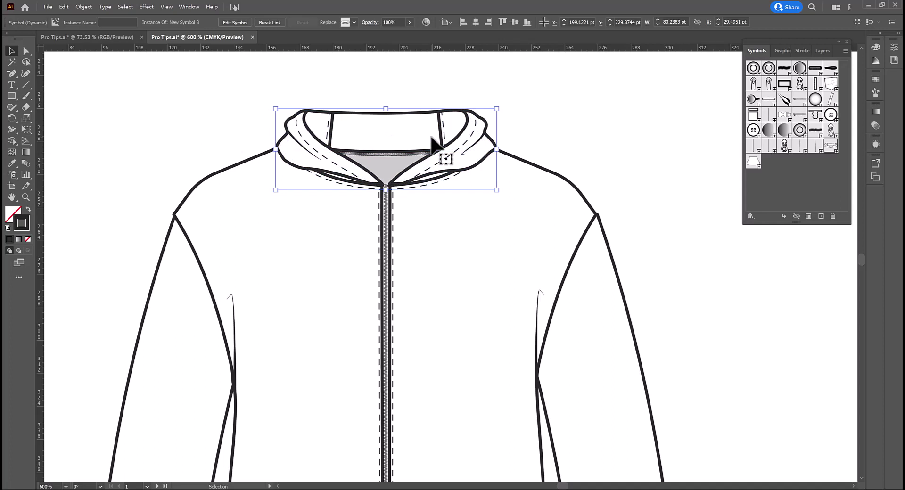
key("Up")
key("Up")
key("Up")
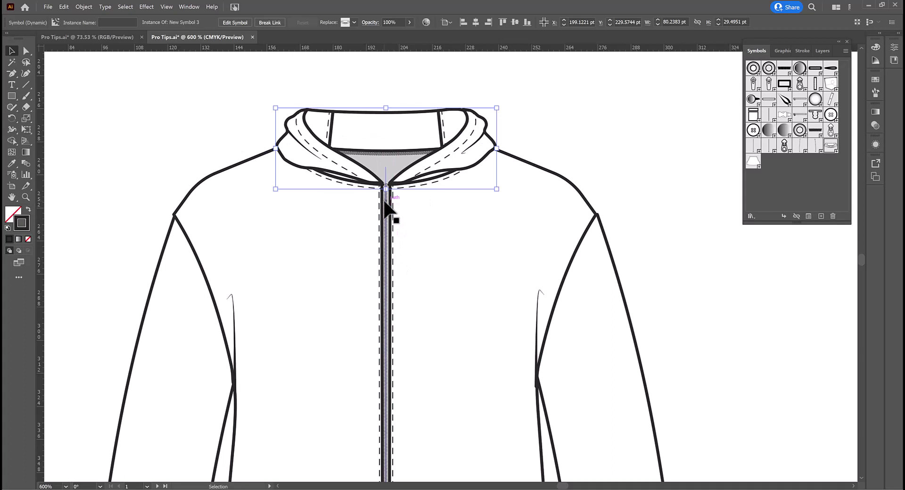
left_click(649, 145)
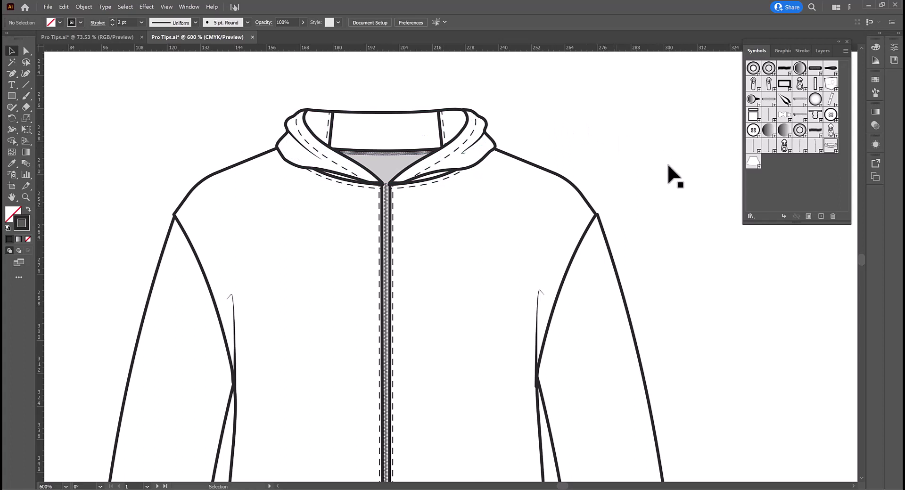
Hang two knotted drawstring symbols from the hood eyelets and place a zipper pull at the zipper top
left_click_drag(803, 149, 359, 246)
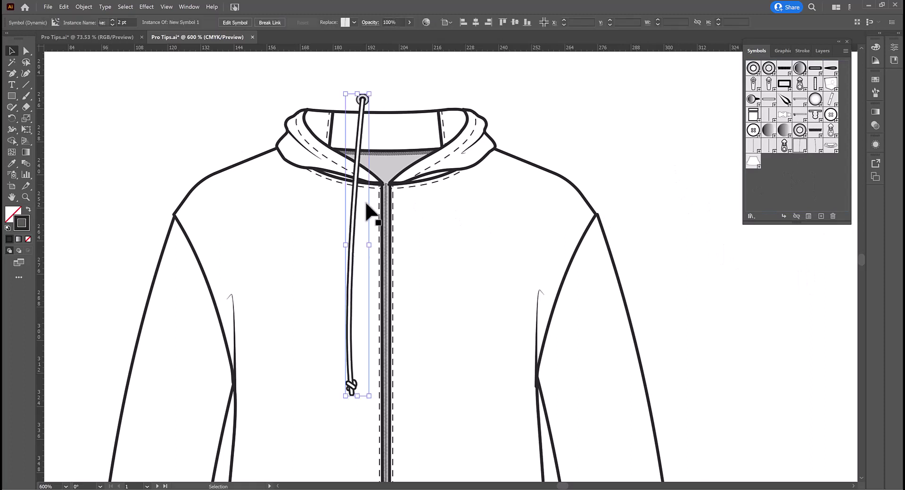
left_click_drag(363, 101, 358, 171)
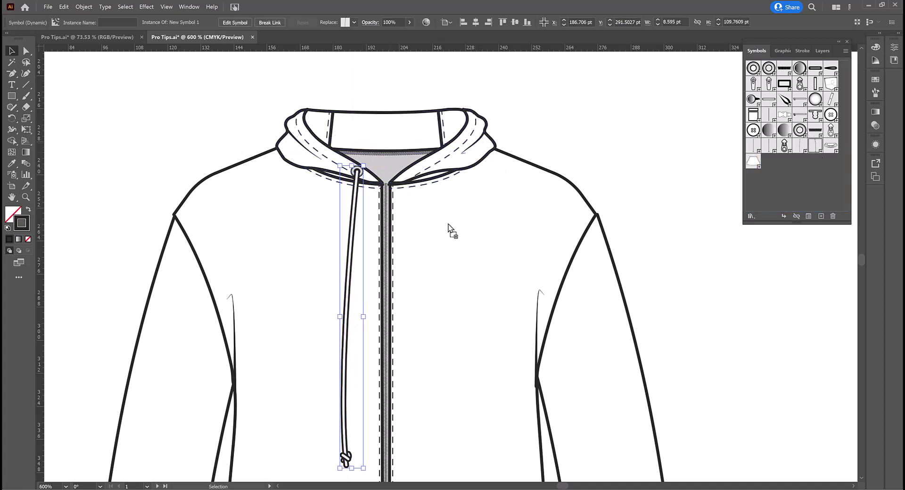
left_click_drag(436, 330, 438, 325)
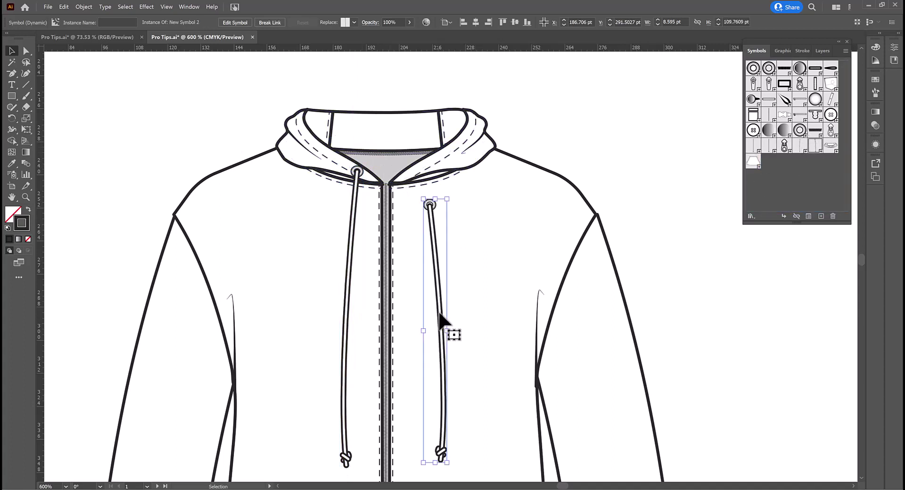
left_click_drag(438, 206, 419, 171)
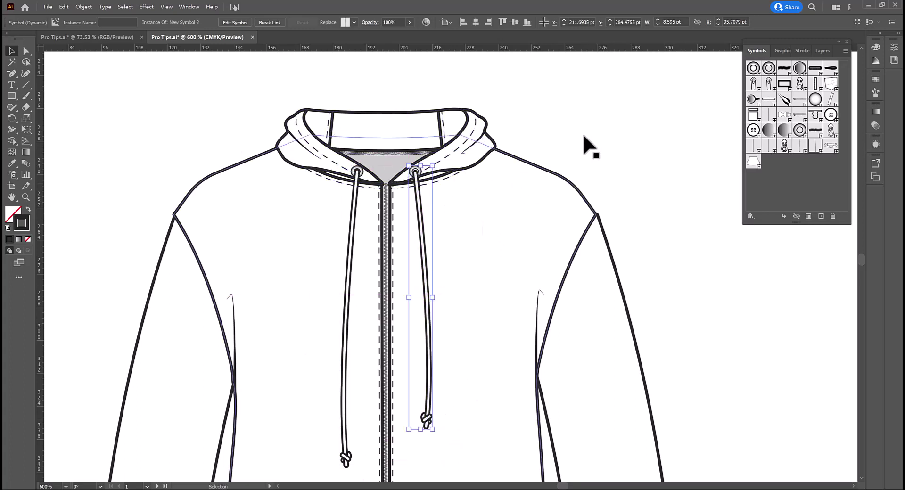
left_click(622, 147)
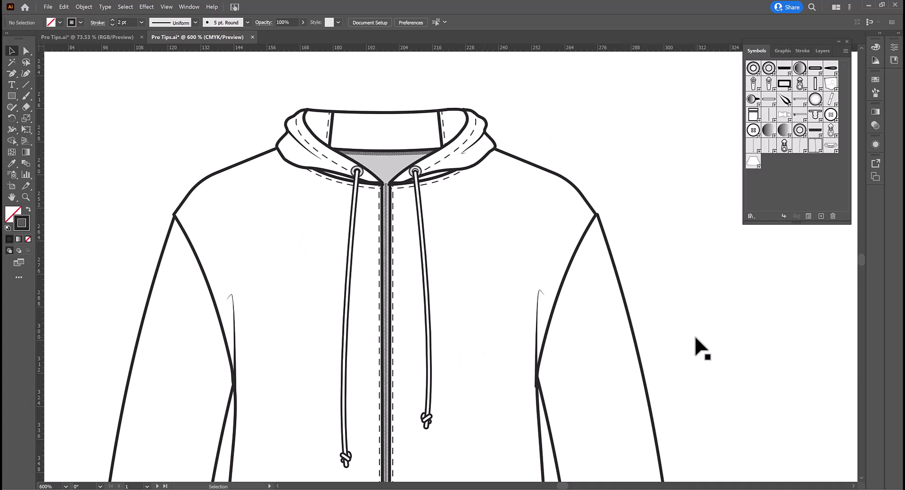
left_click_drag(784, 148, 385, 191)
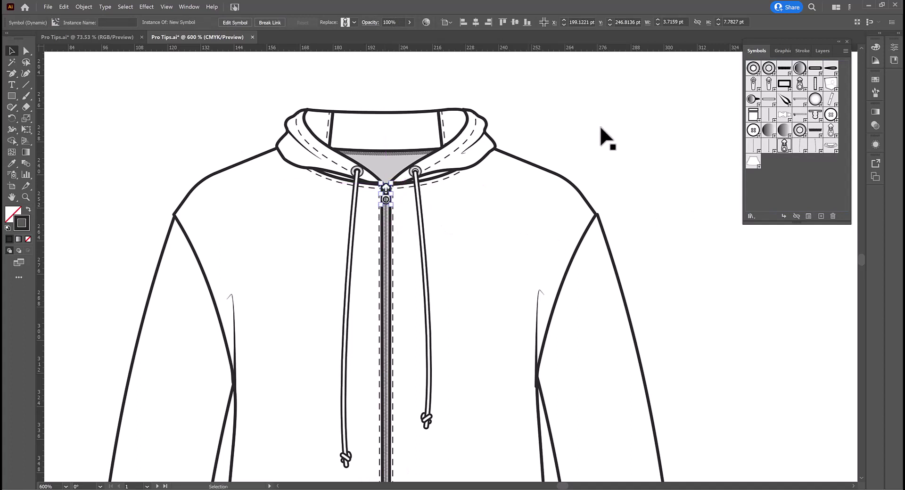
left_click(601, 127)
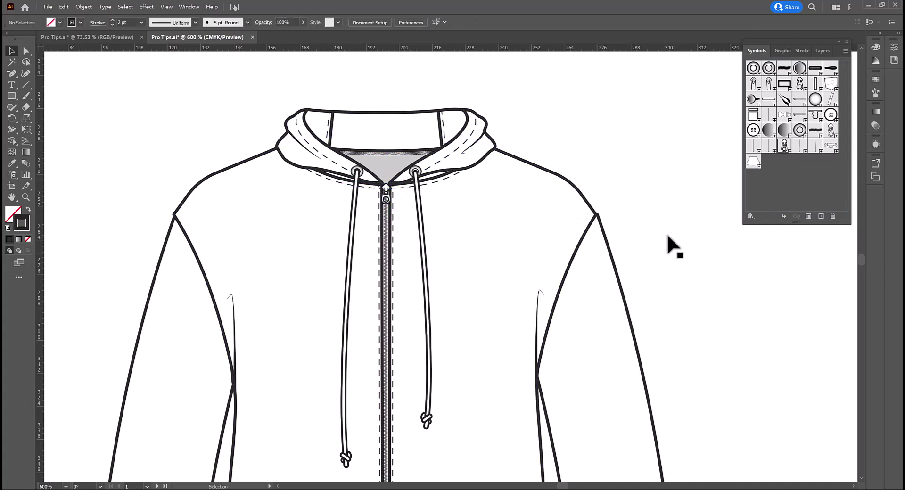
Widen the zipper placket by shifting its left stitching path outward
left_click_drag(662, 337, 663, 268)
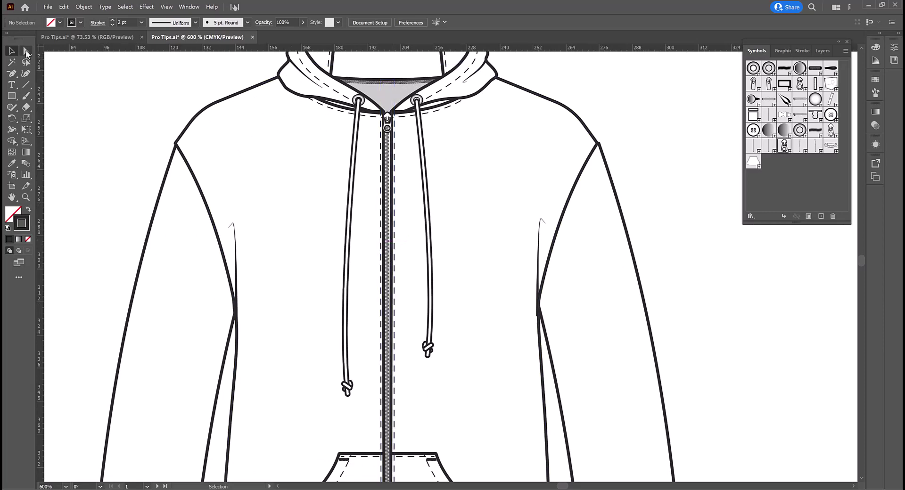
left_click(395, 216)
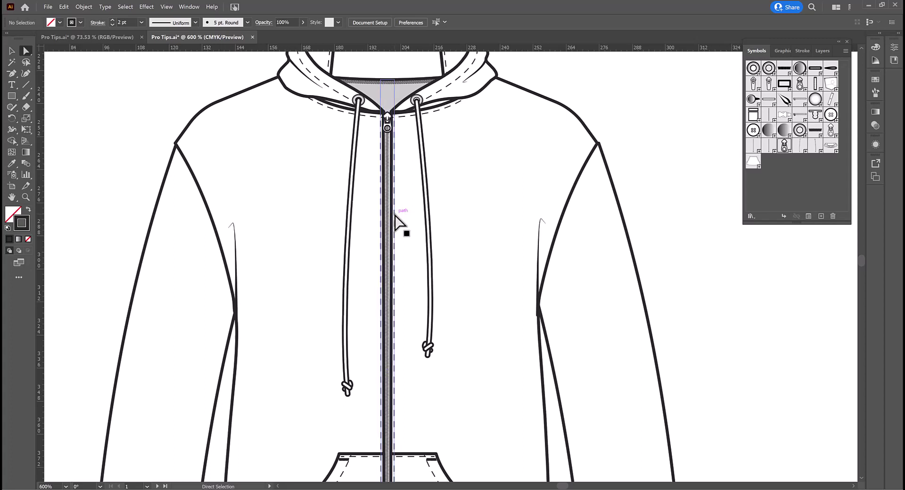
left_click(392, 215)
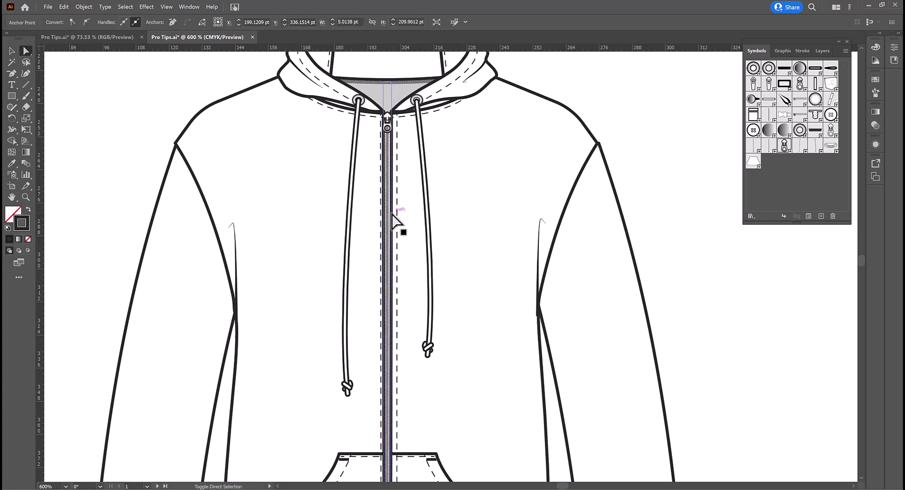
left_click(382, 213)
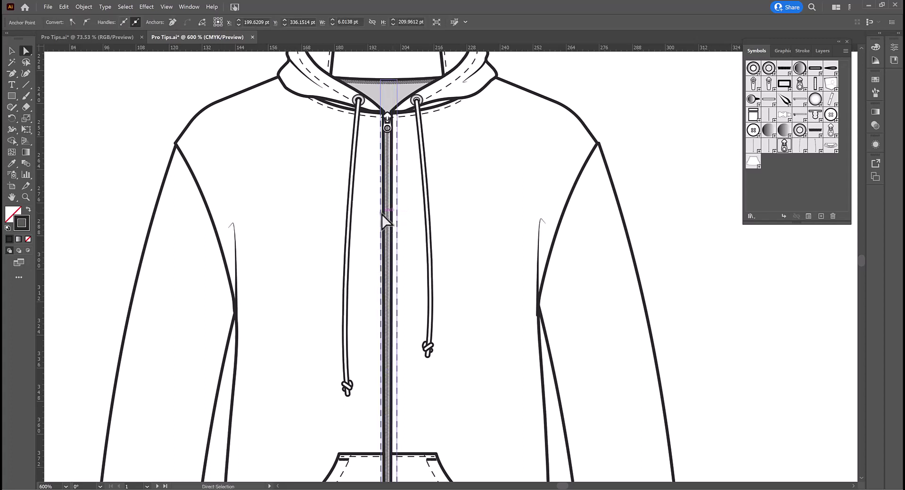
key("ctrl+h")
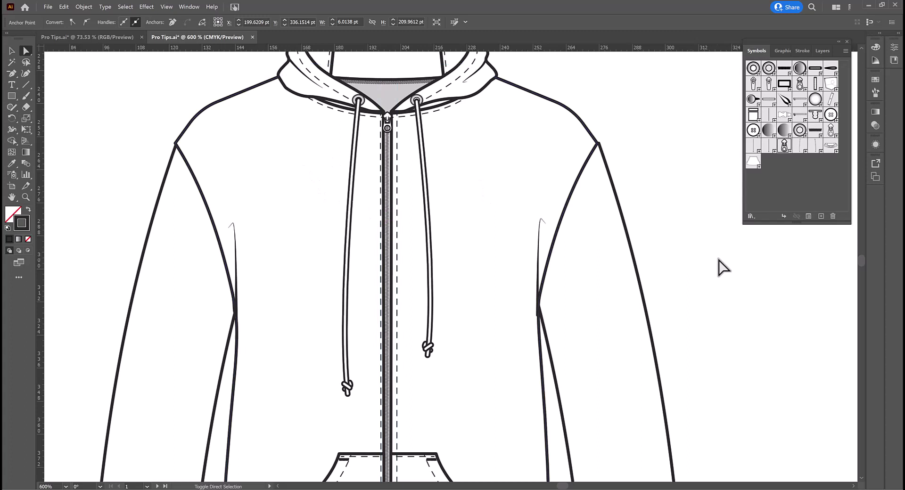
key("Left")
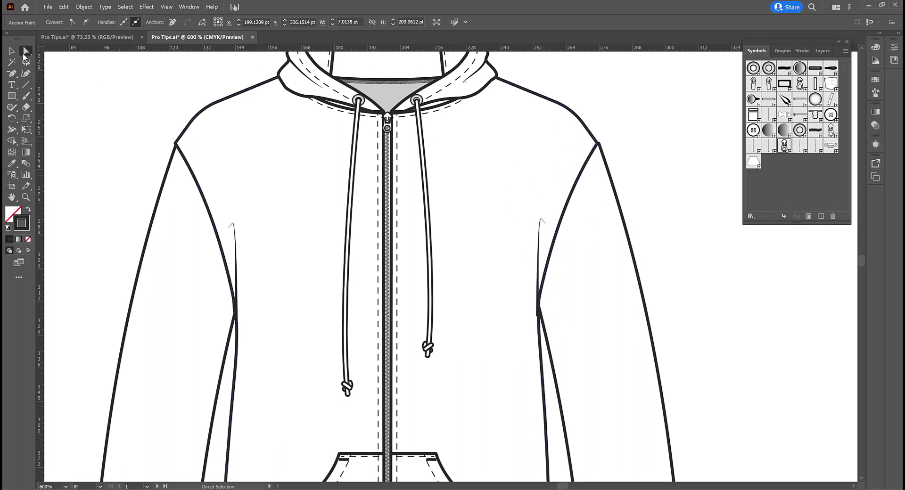
Stretch the right sleeve's crease line upward to about 57 pt tall
left_click(11, 50)
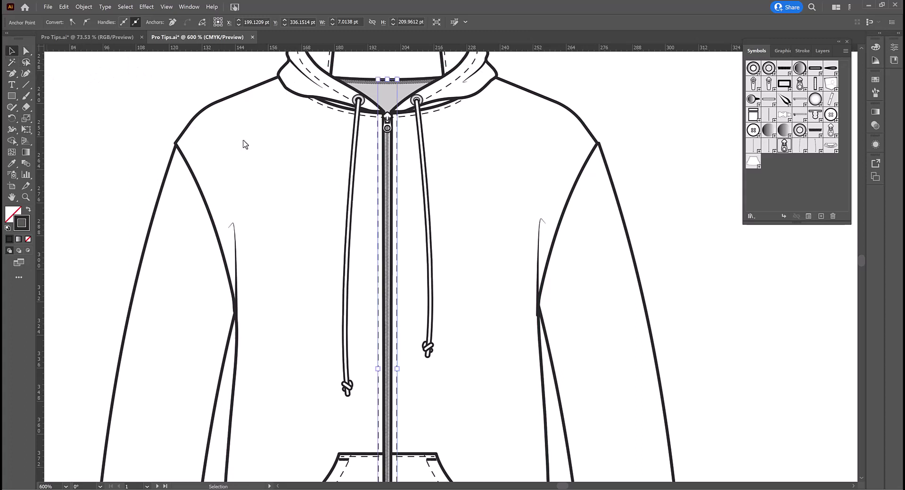
left_click(539, 257)
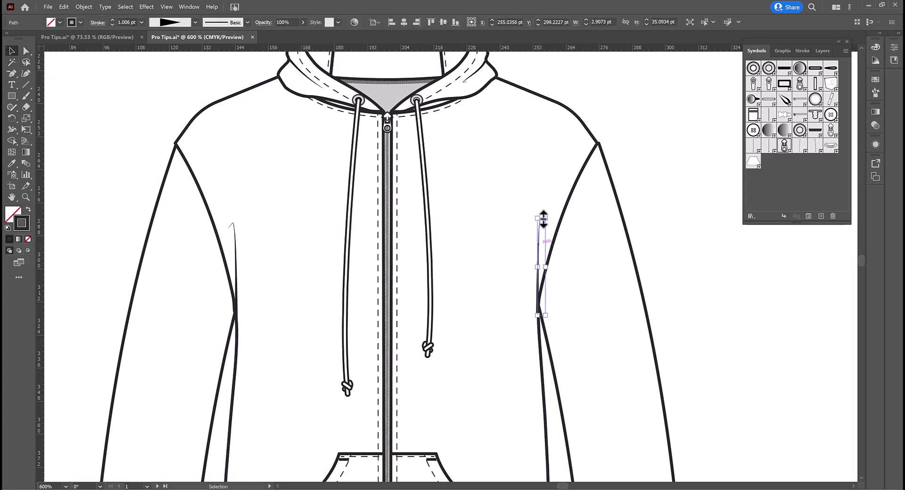
left_click_drag(542, 218, 543, 149)
left_click(655, 169)
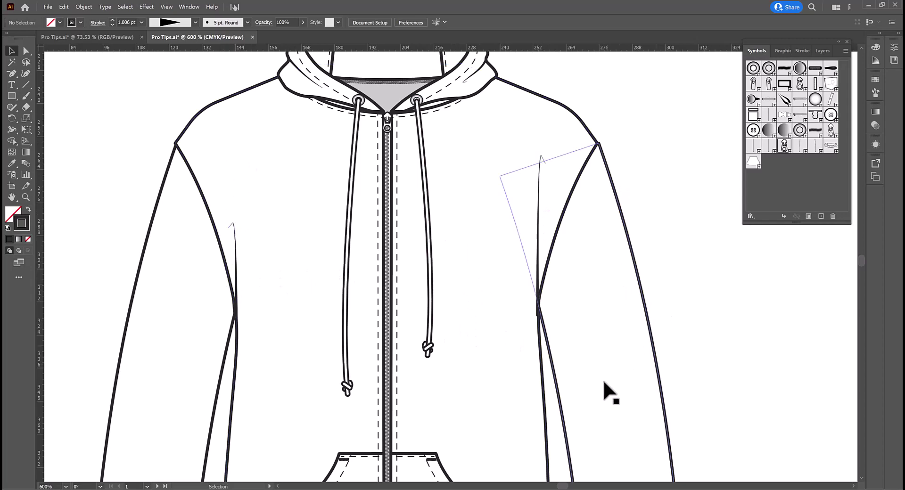
Delete the old kangaroo pocket and place the larger pocket symbol just below the drawstrings
left_click_drag(604, 382, 612, 155)
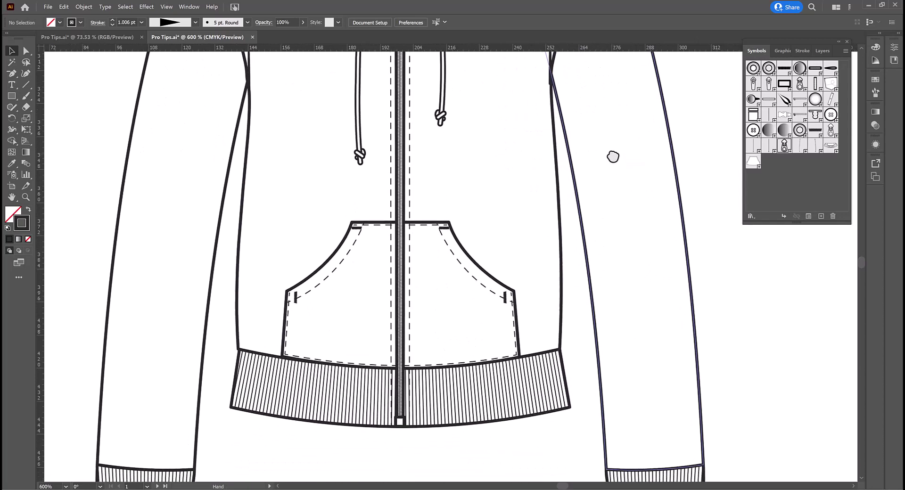
left_click(452, 317)
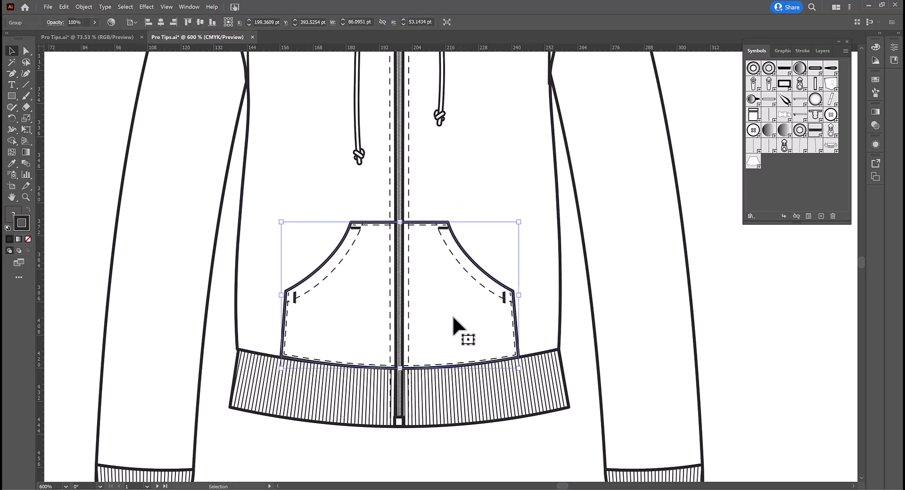
key("Delete")
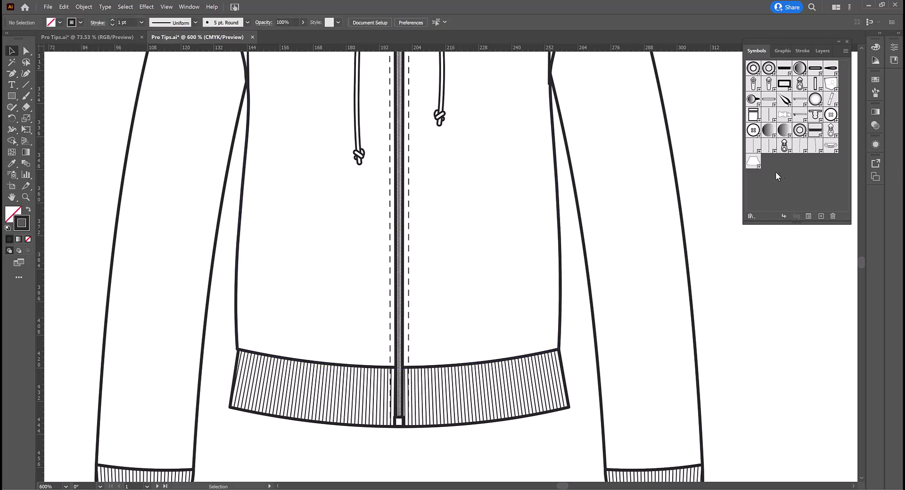
left_click_drag(753, 163, 508, 271)
left_click_drag(400, 317, 401, 251)
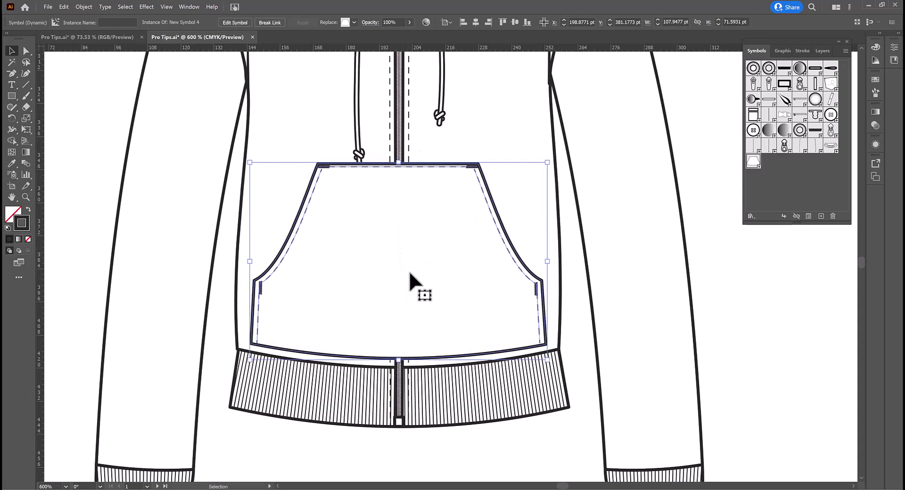
Horizontally centre the new pocket on the zipper
left_click(404, 150, "shift")
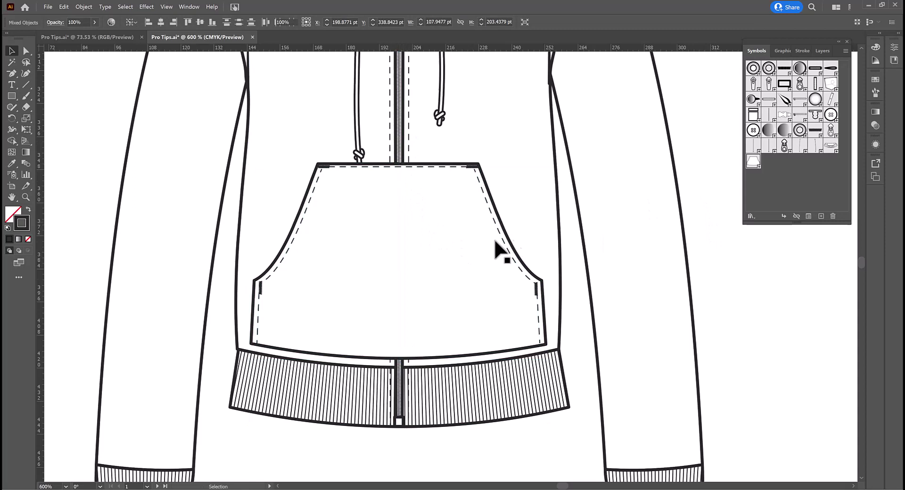
left_click(459, 259)
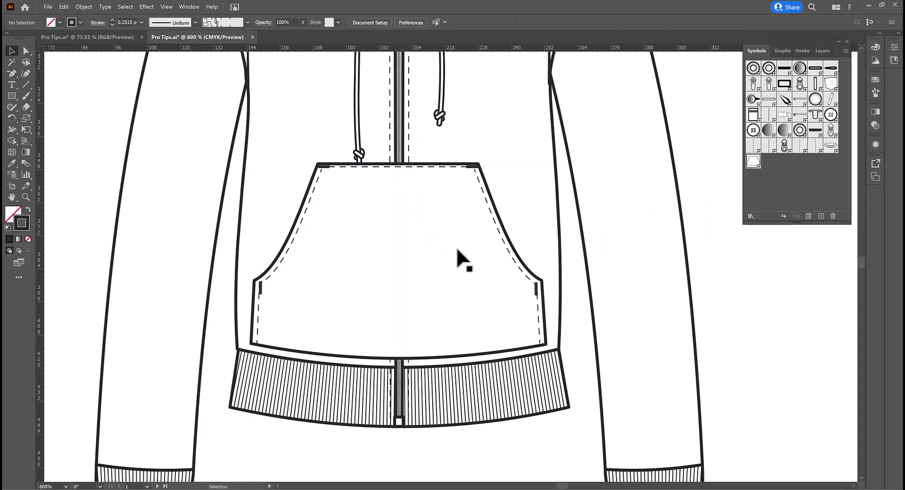
left_click(403, 162)
left_click(399, 150, "shift")
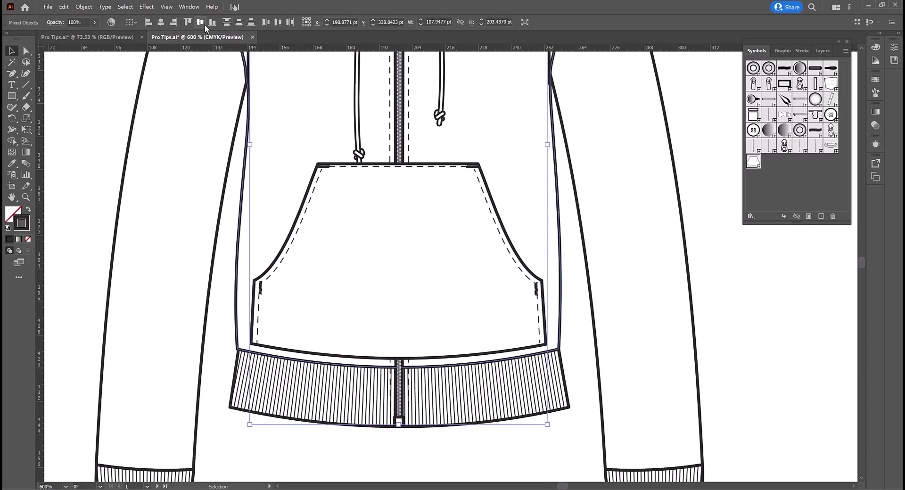
left_click(161, 23)
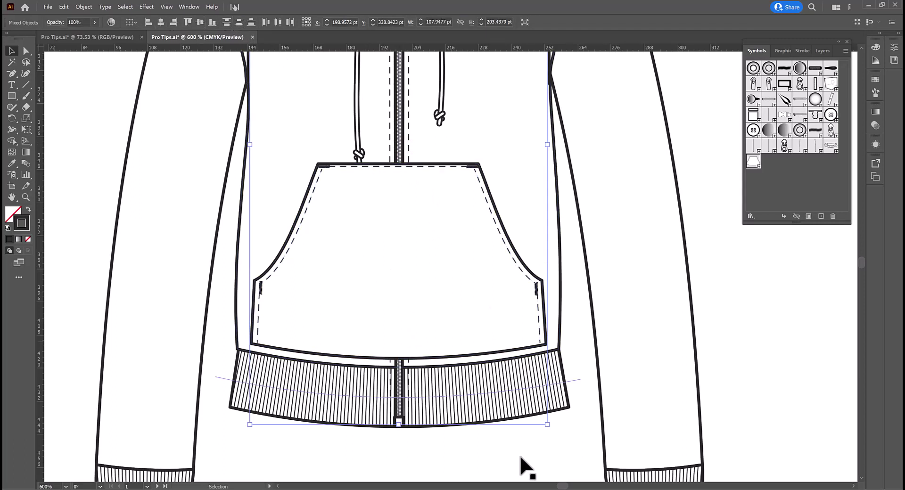
Nudge the pocket down two steps
left_click(522, 471)
left_click(470, 349)
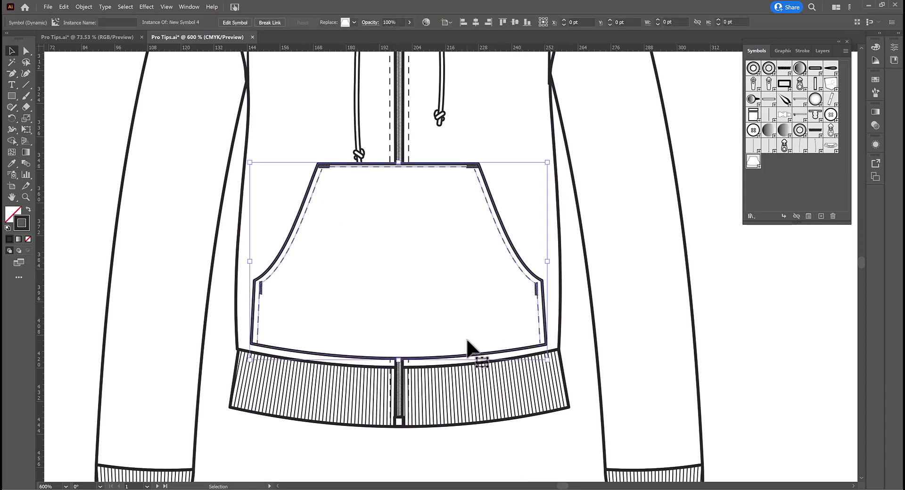
left_click(467, 348, "shift")
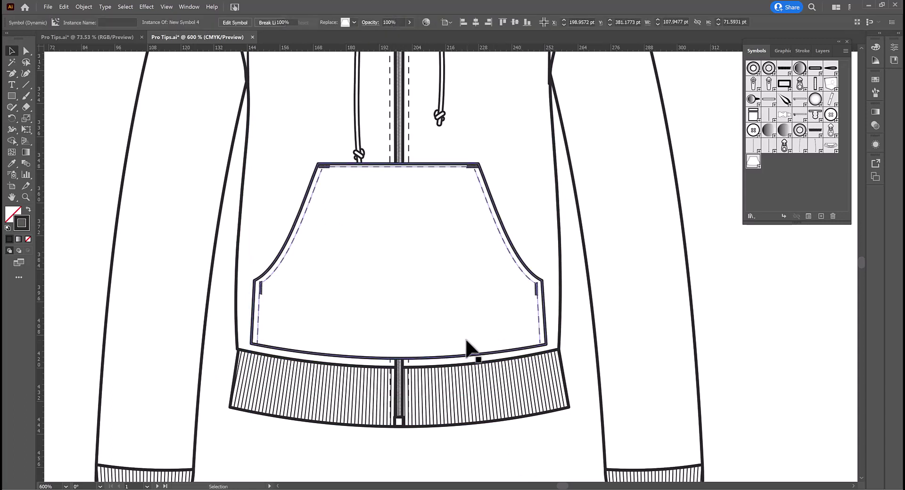
left_click(455, 309)
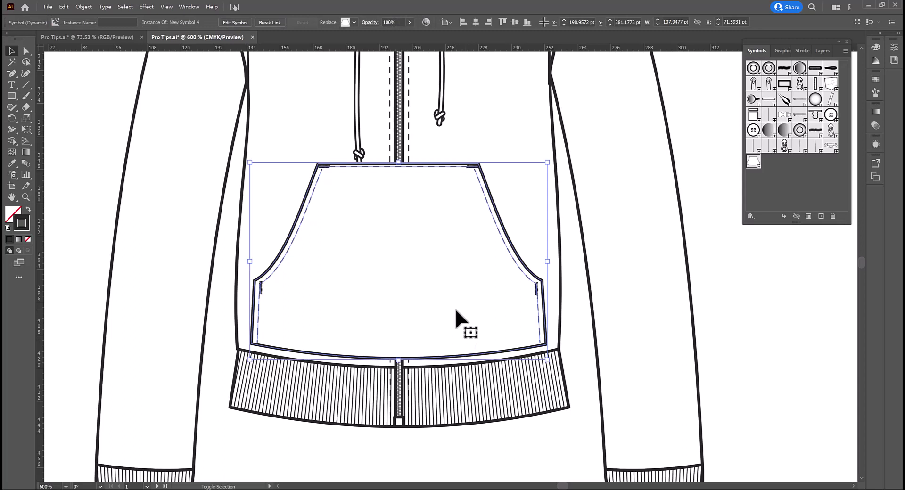
key("Down")
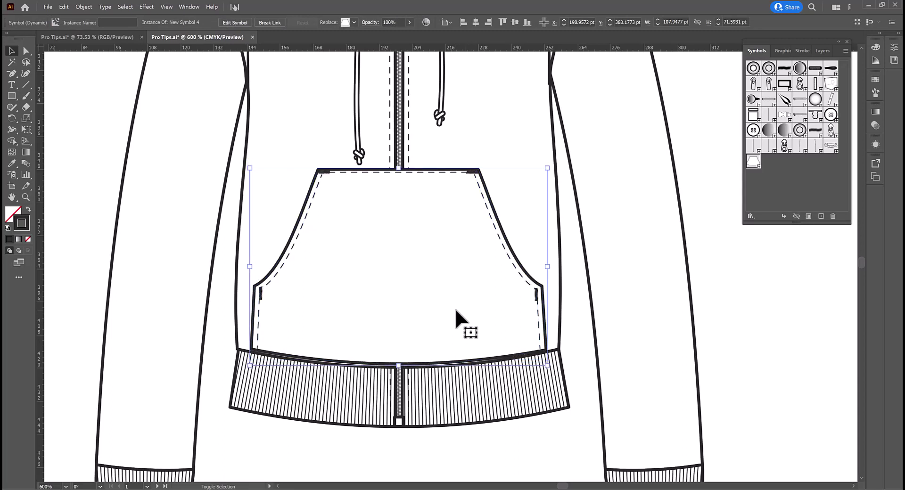
key("Down")
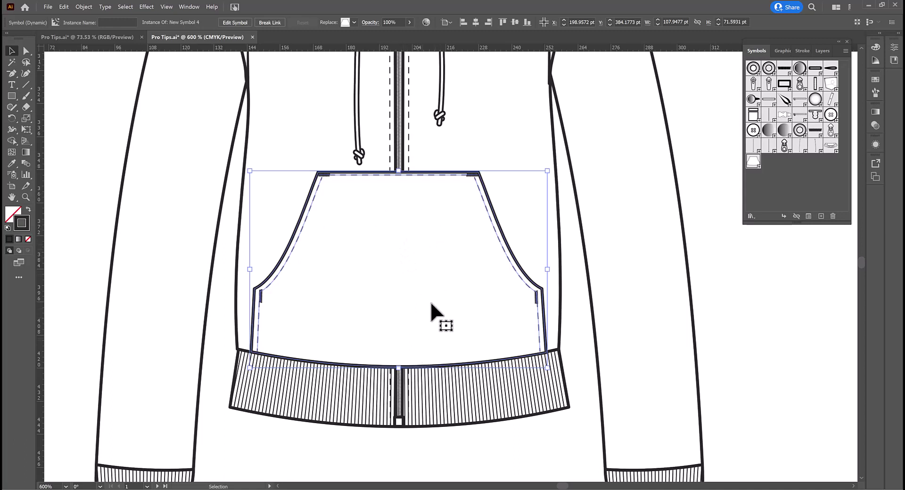
Cut the pocket and paste it back onto the hoodie front
key("a")
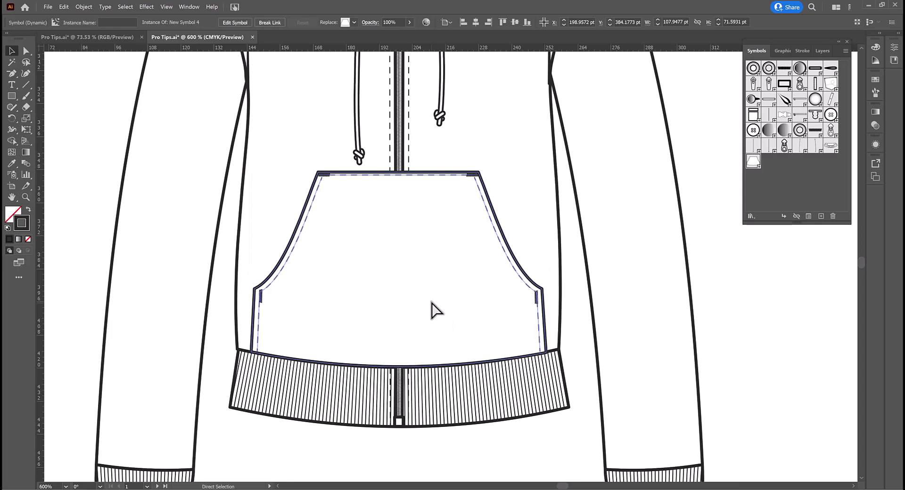
key("Delete")
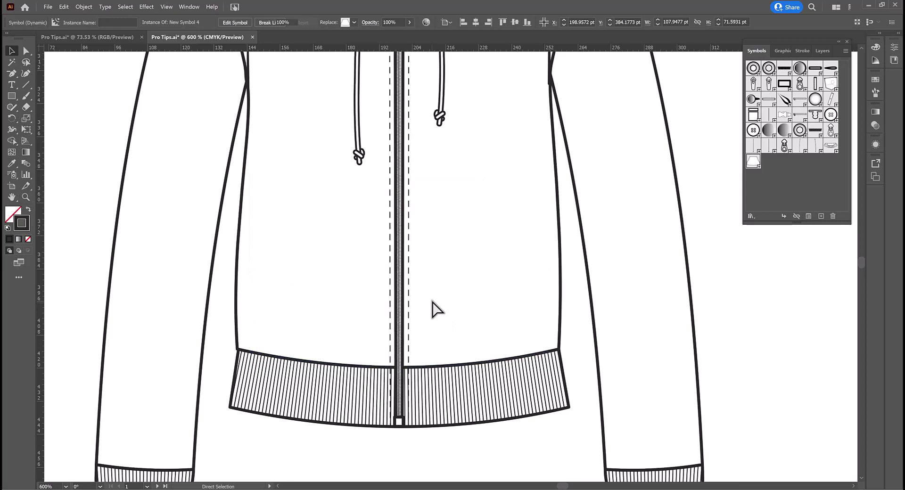
left_click(399, 276)
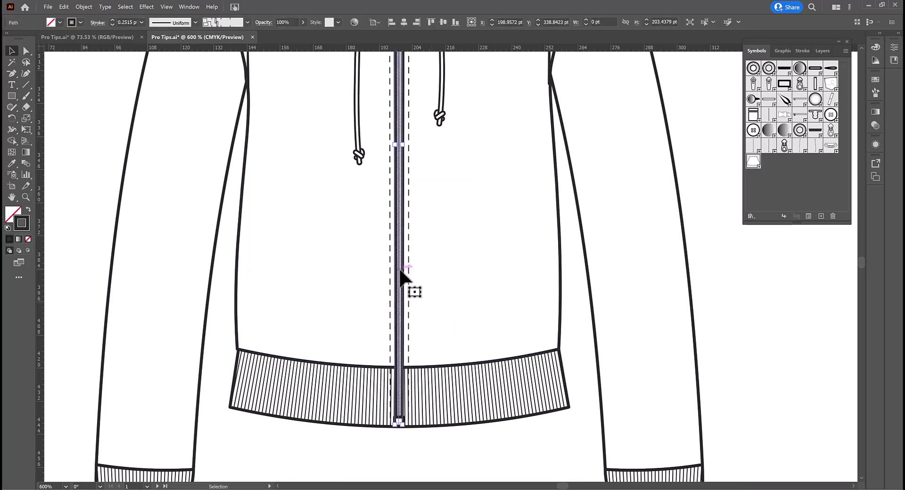
key("v")
key("a")
key("ctrl+f")
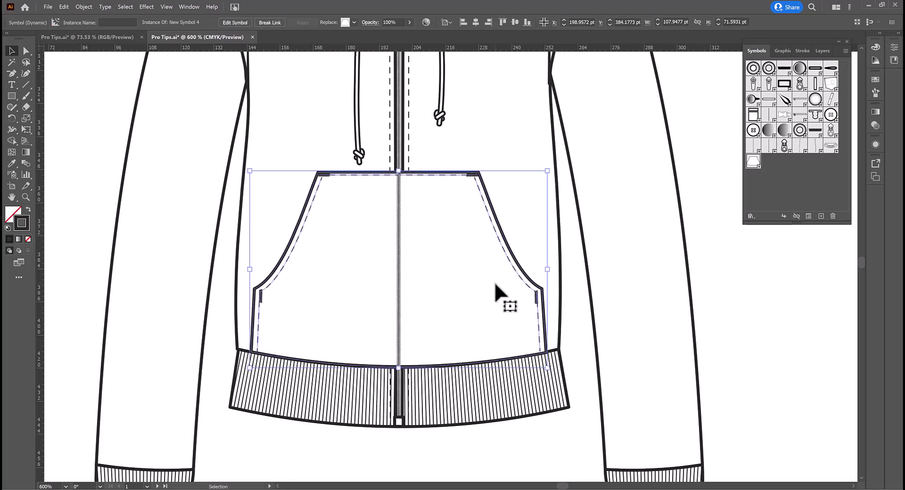
left_click(577, 323)
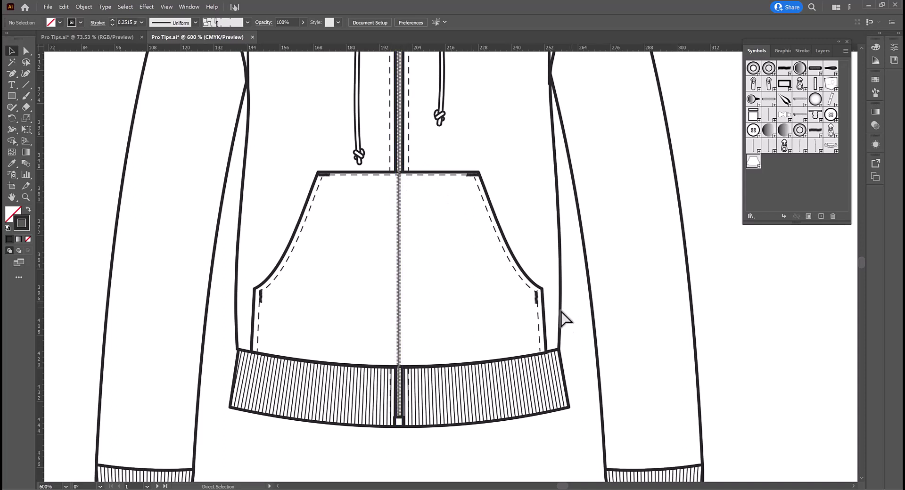
Send the pocket backward so the zipper runs over it
left_click(513, 313)
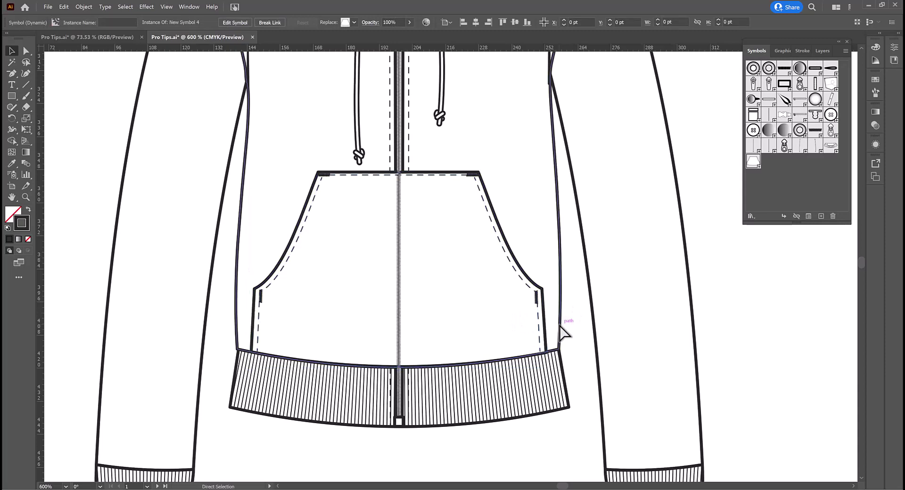
key("ctrl+bracketleft")
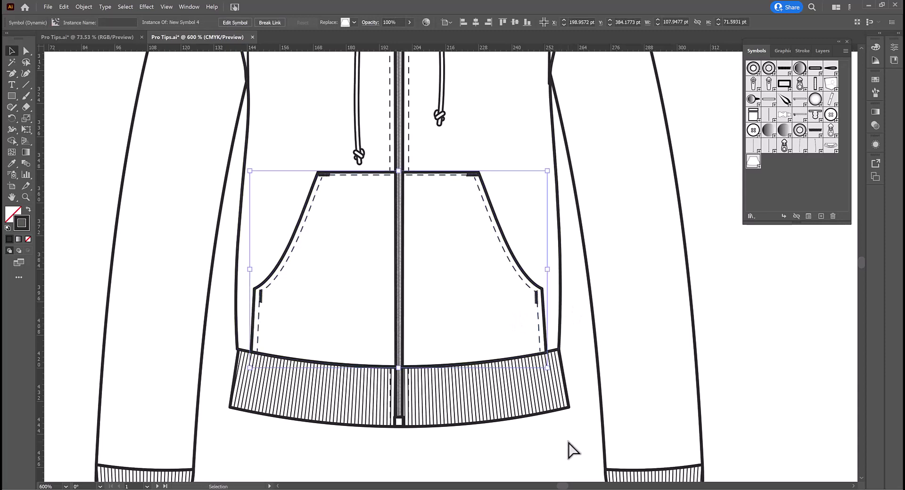
left_click(572, 451)
left_click(447, 250)
left_click(765, 359)
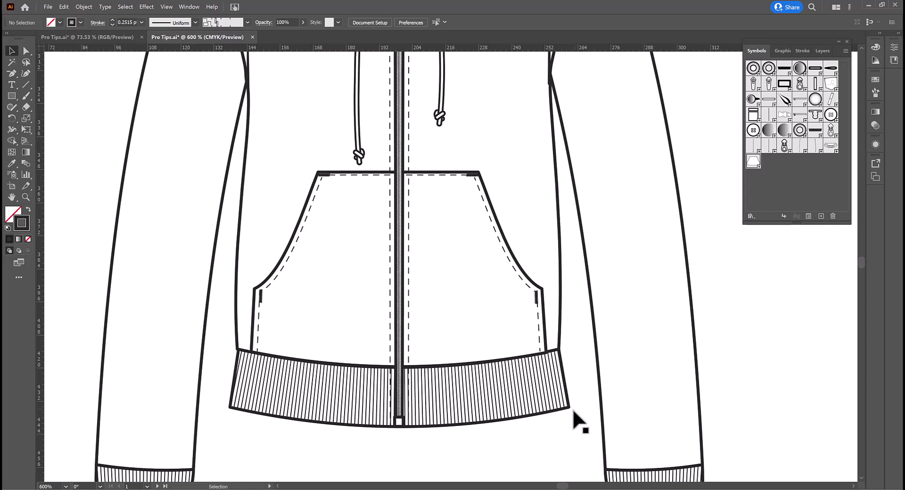
Remove the hem band's bottom-right corner anchor point
key("p")
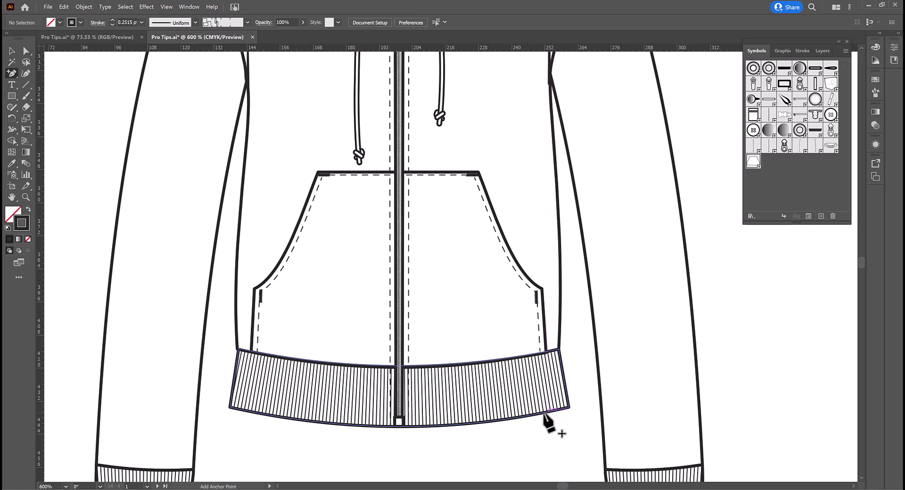
left_click(545, 414)
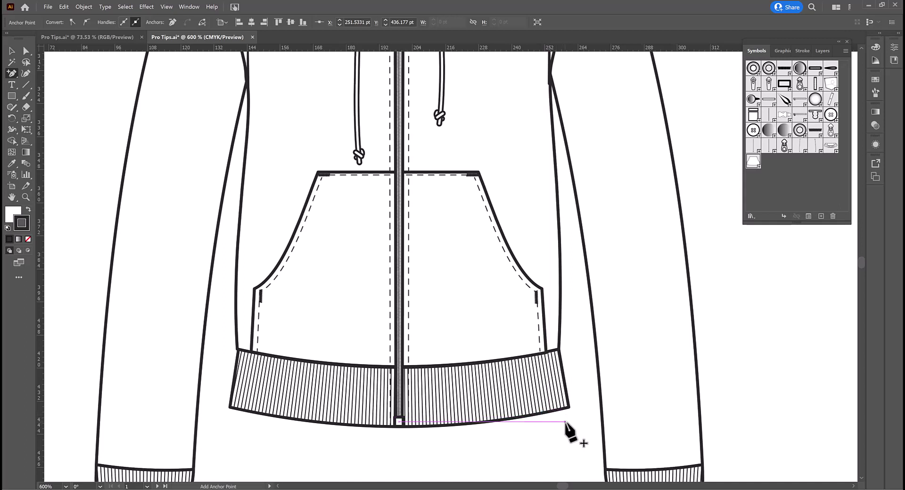
left_click(568, 407)
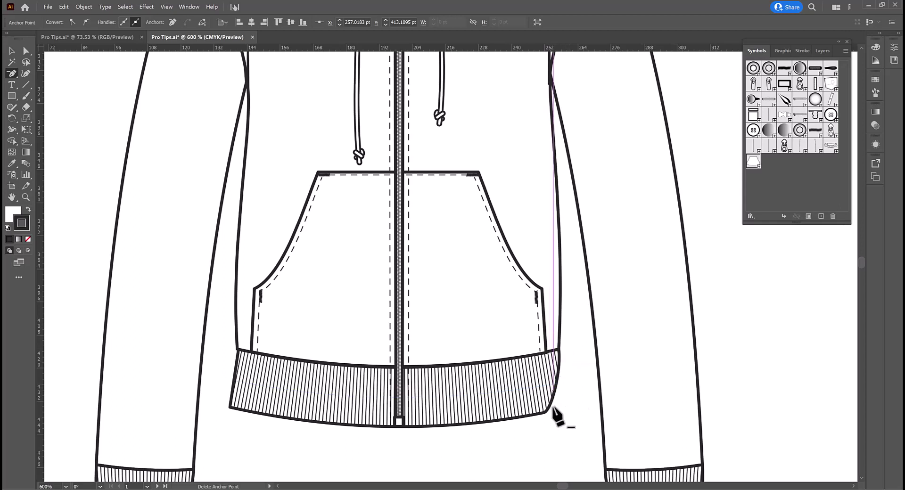
Reshape the hem band's right edge handles so it angles inward toward the bottom
key("a")
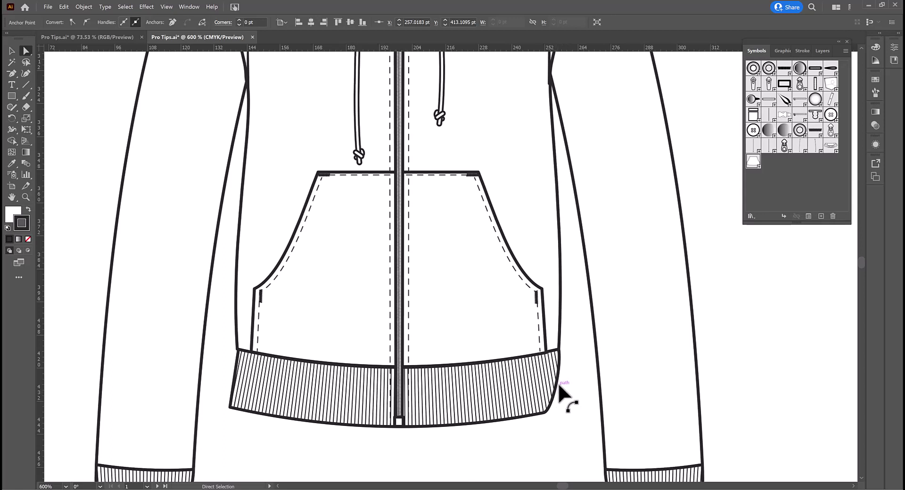
left_click(561, 383, "ctrl")
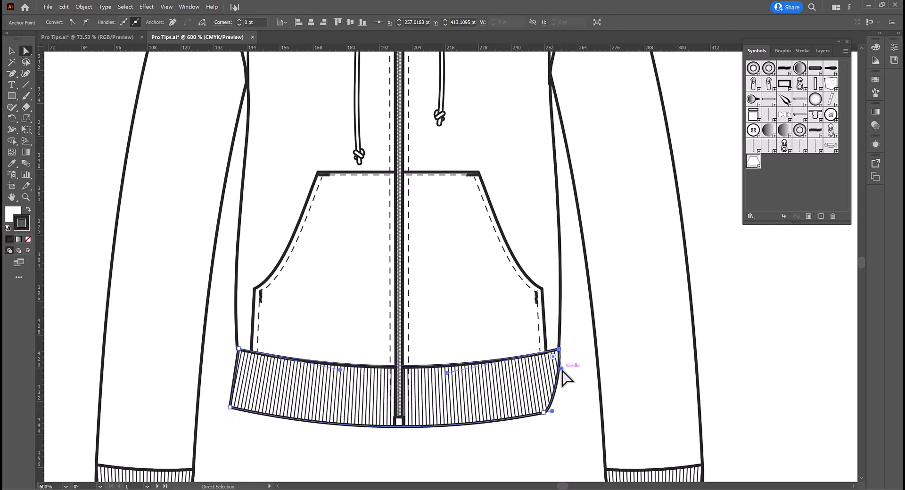
left_click_drag(561, 370, 557, 374)
left_click_drag(553, 410, 552, 403)
key("ctrl+z")
key("alt")
left_click_drag(552, 411, 550, 392)
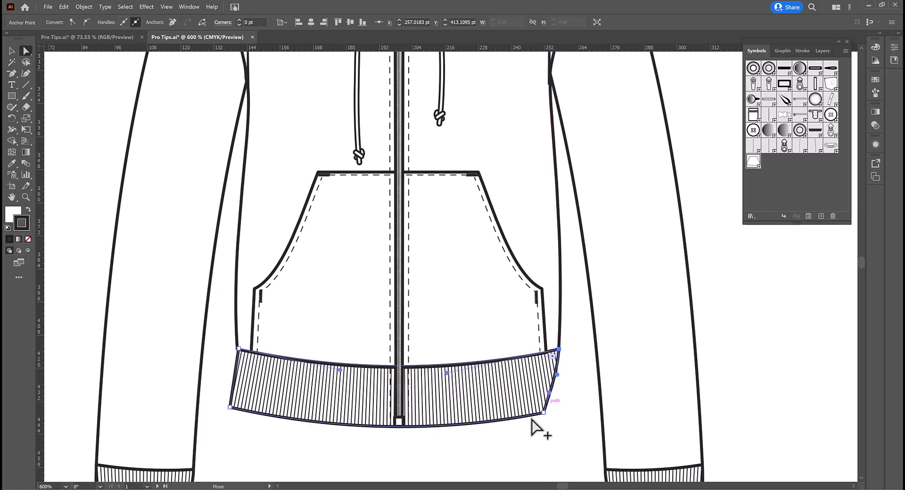
left_click(555, 377)
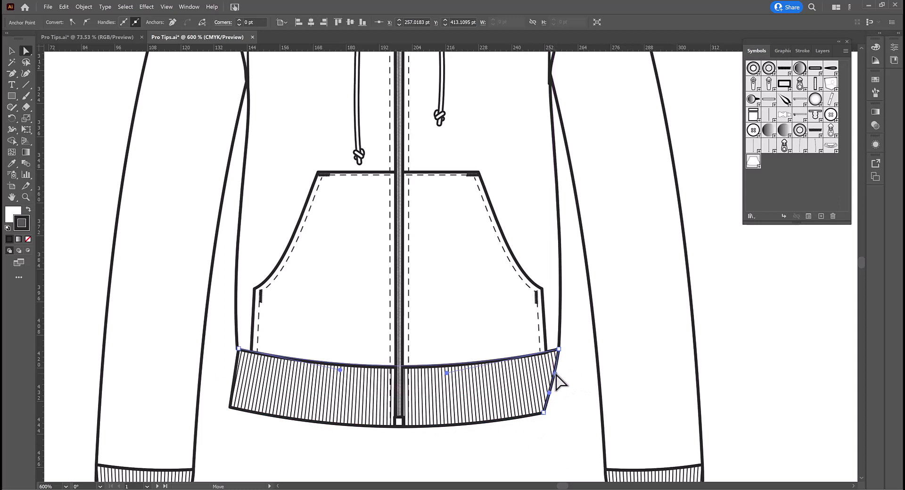
left_click_drag(556, 376, 555, 377)
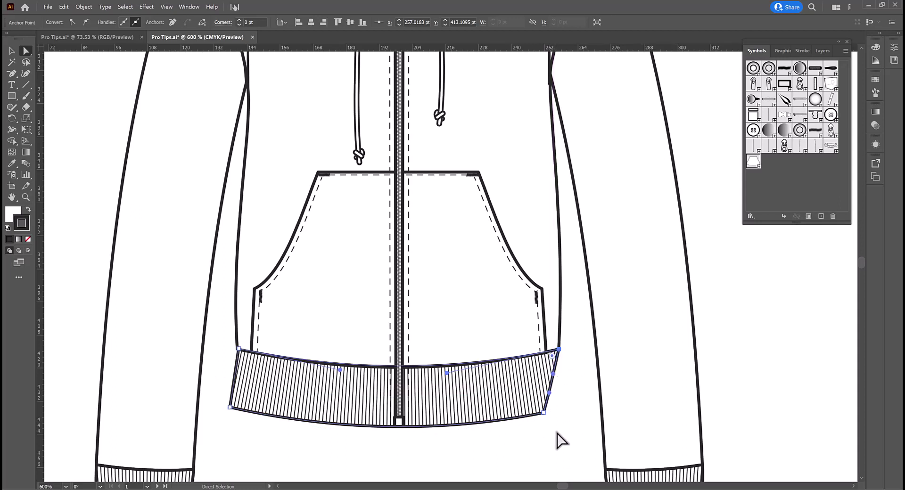
left_click(556, 440)
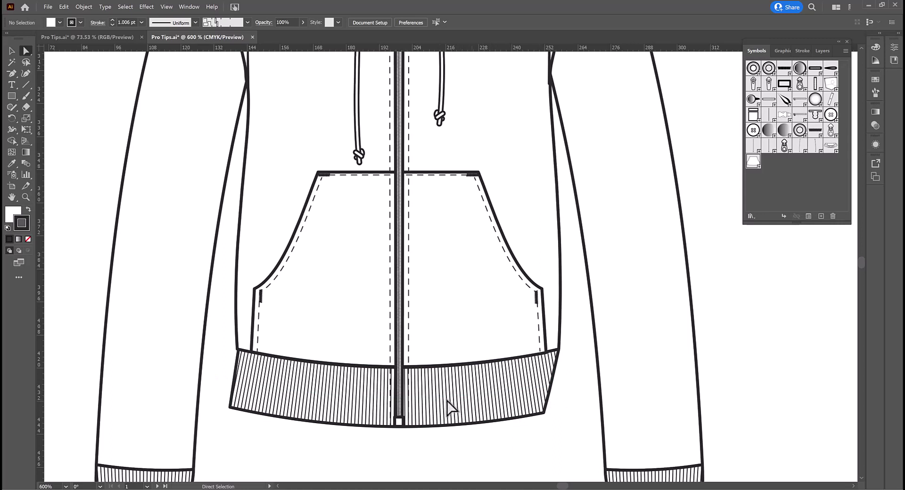
Flatten the curve of the ribbed hem path inside its isolated group
left_click(10, 52)
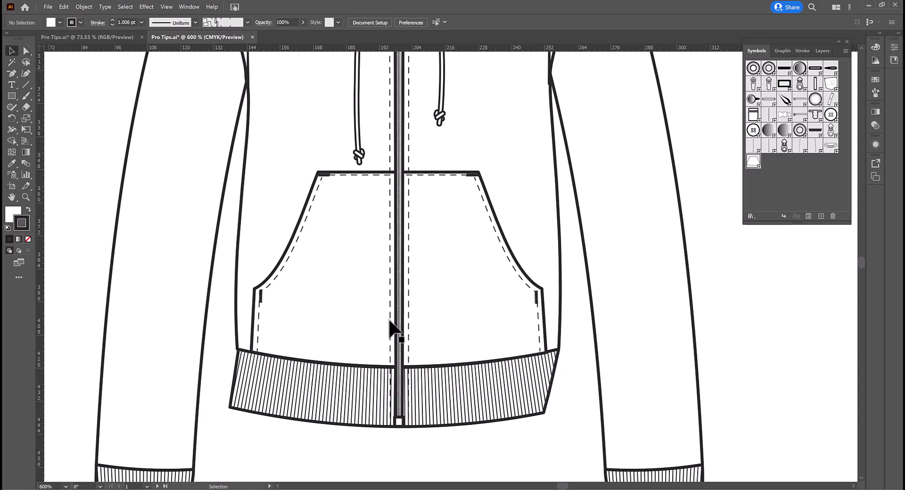
left_click(522, 398)
double_click(520, 390)
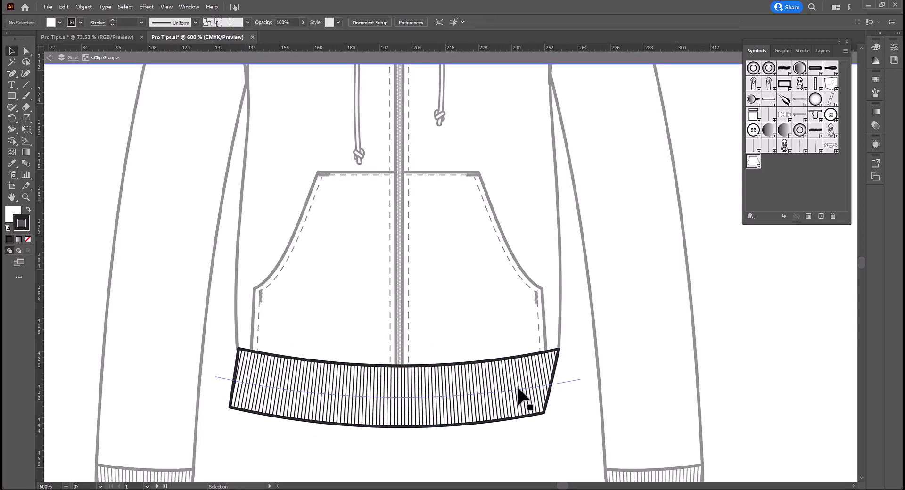
left_click(516, 389)
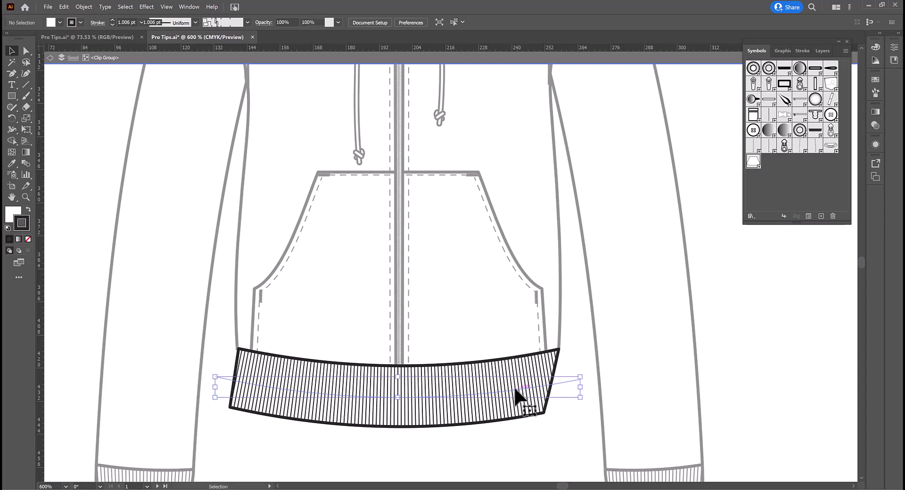
double_click(515, 389)
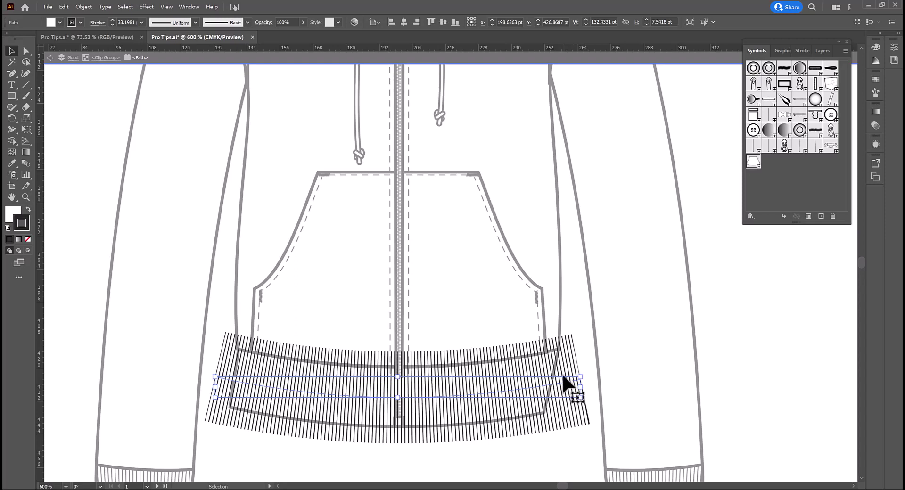
key("shift+c")
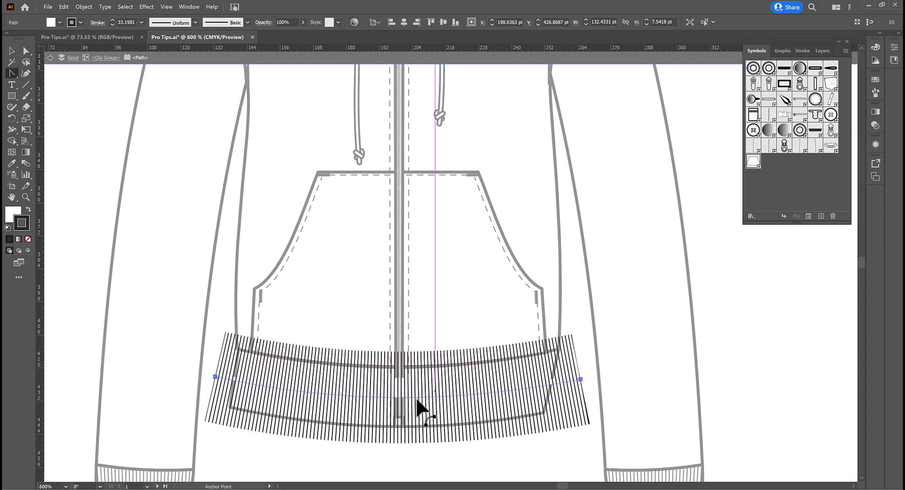
left_click_drag(405, 397, 411, 364)
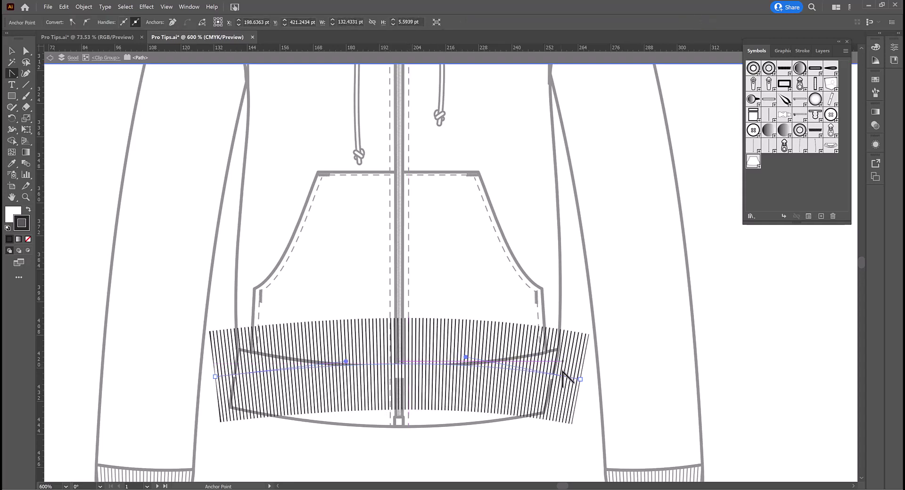
Lower the rib band four arrow-key steps and exit isolation mode
left_click(12, 51)
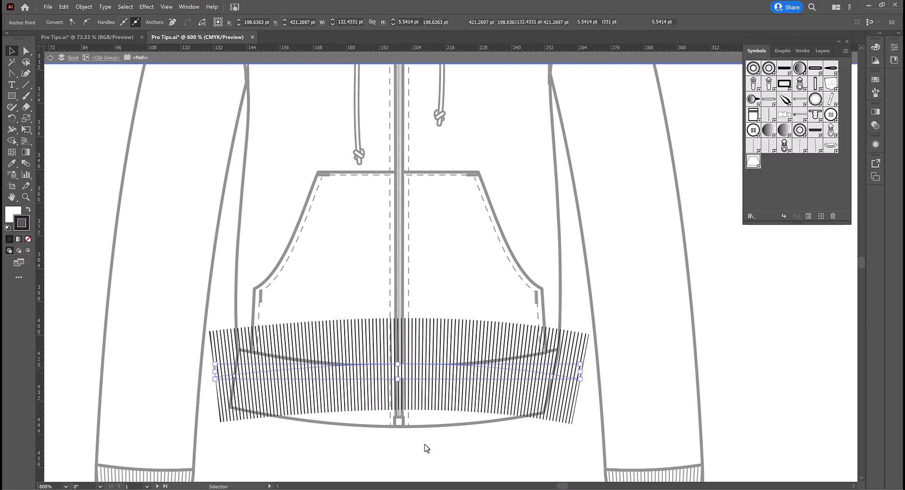
key("Down")
key("Down")
key("Down")
key("Down")
key("Down")
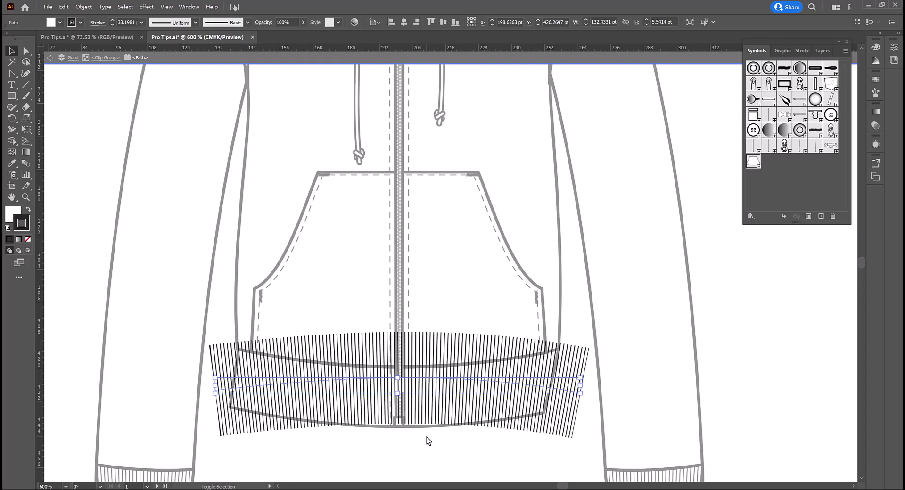
key("Down")
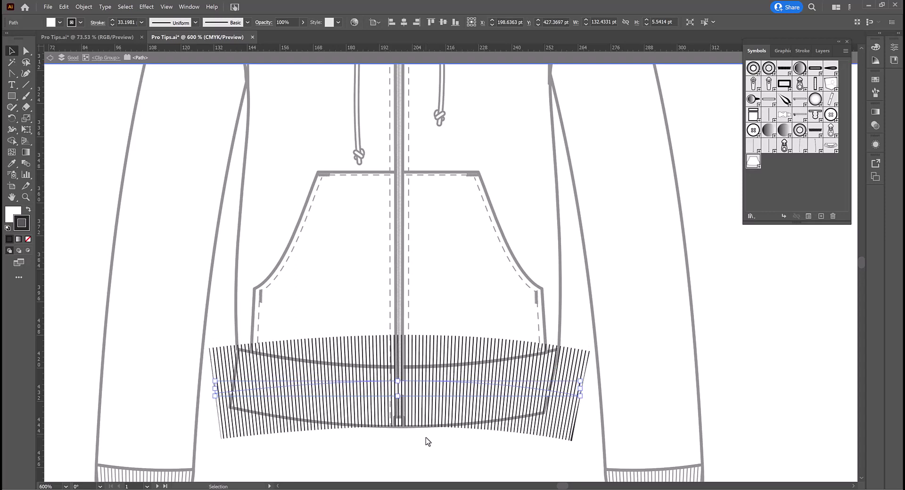
key("Down")
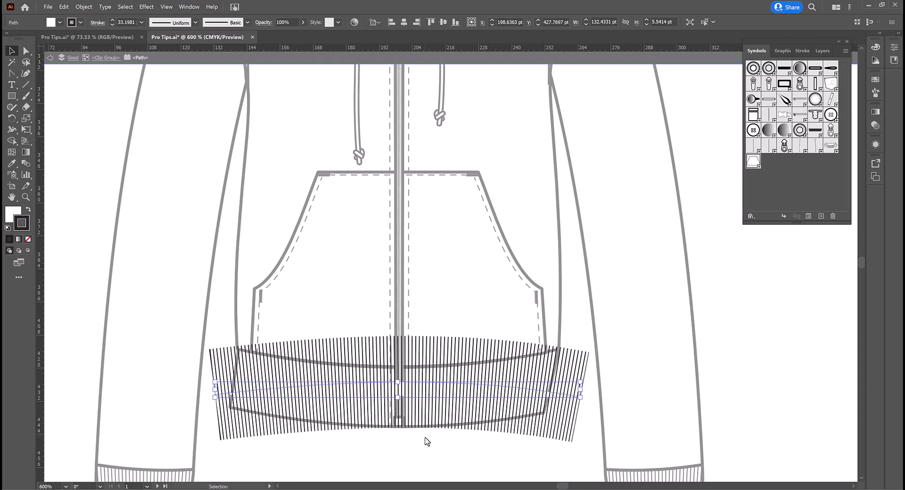
key("Down")
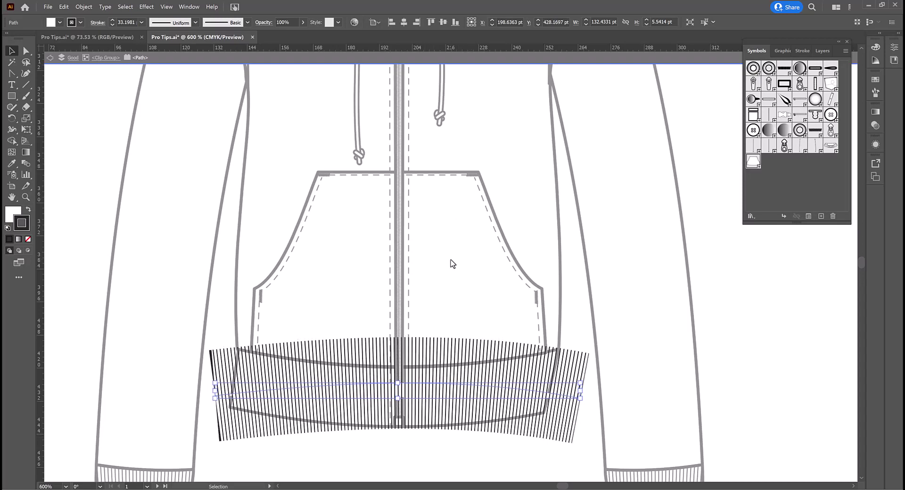
left_click(452, 263)
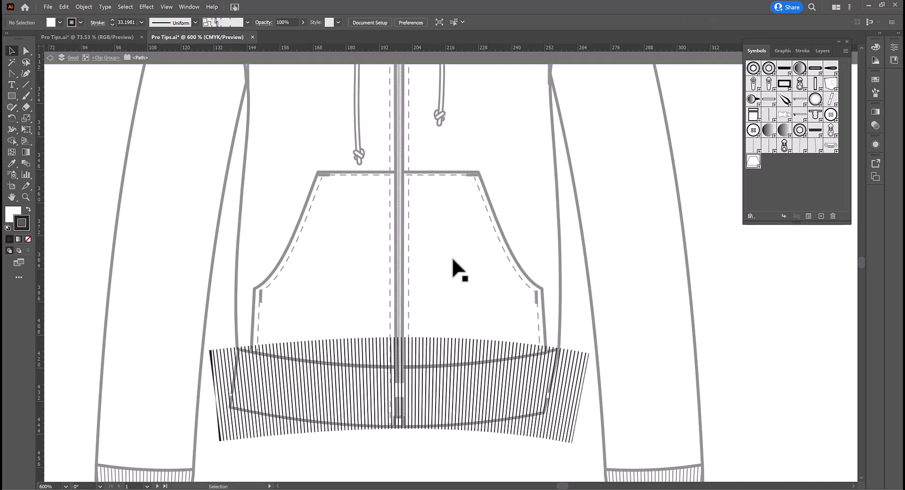
double_click(454, 268)
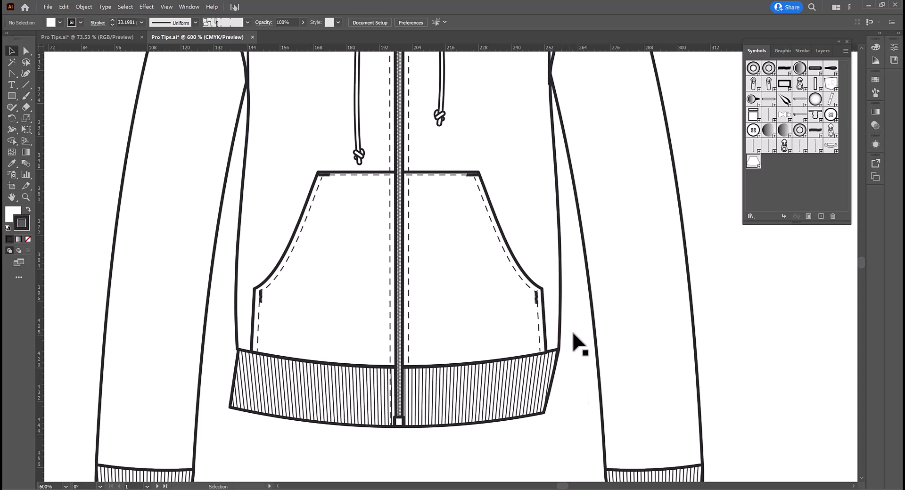
Add an anchor on the body's right side just above the hem and nudge it one step outward
key("p")
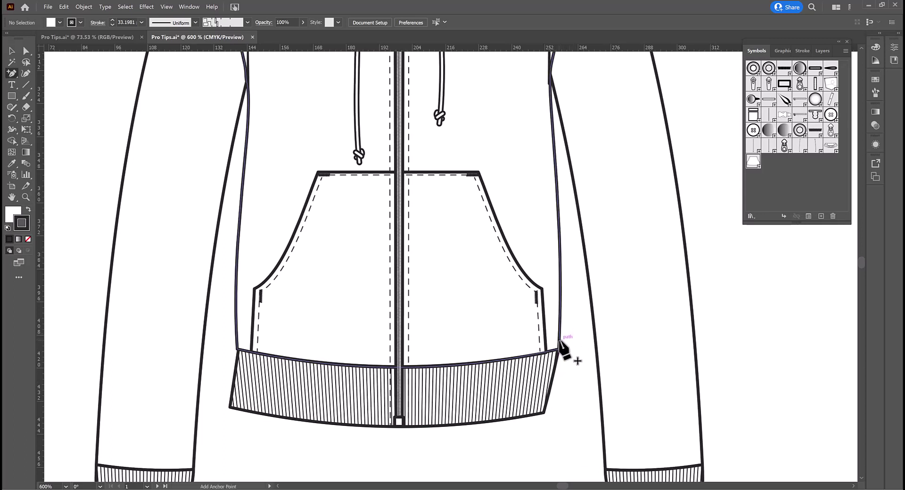
left_click(559, 340)
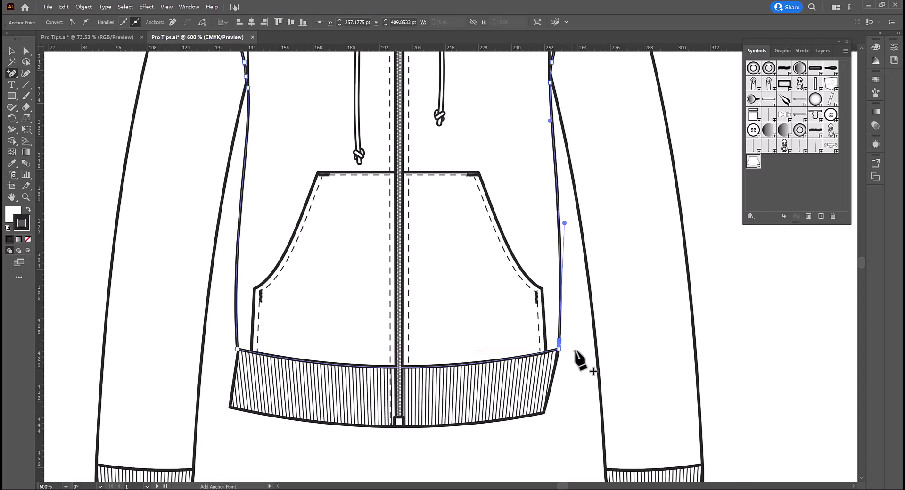
key("Right")
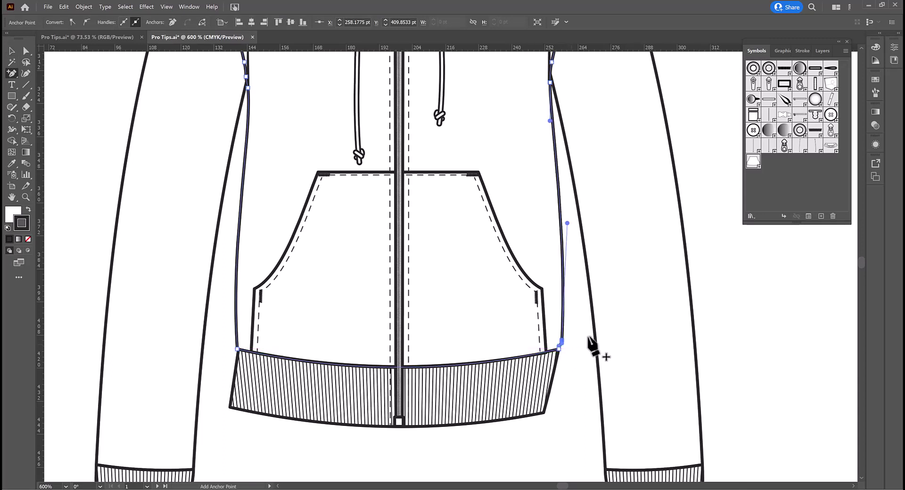
key("a")
left_click(575, 361)
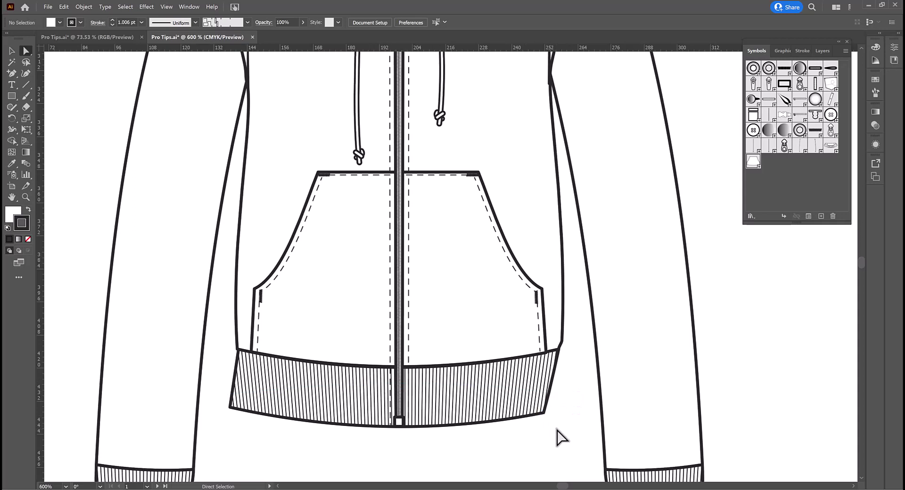
Adjust the curve at the right sleeve's cuff corner with the Anchor Point tool
left_click_drag(561, 439, 496, 285)
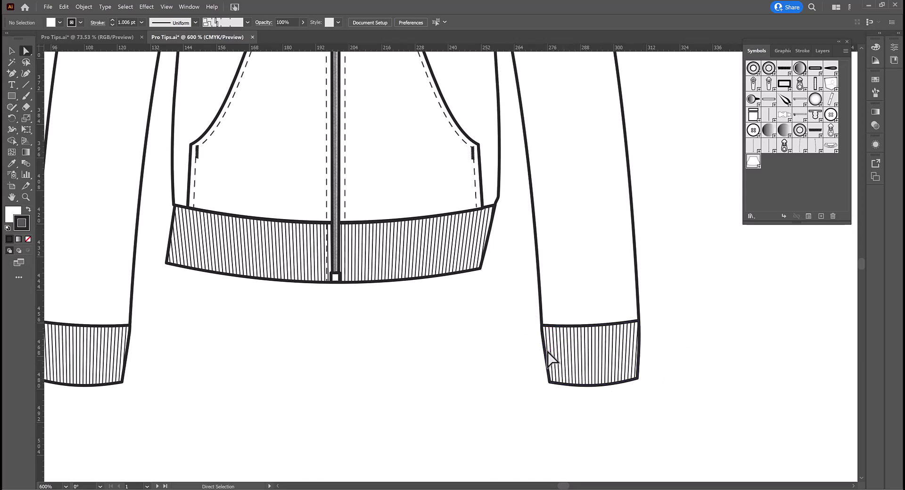
key("shift+c")
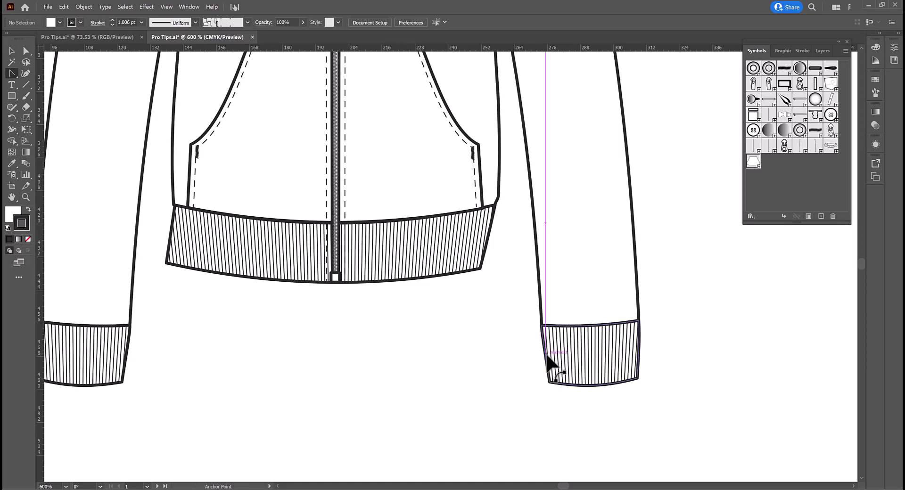
left_click_drag(548, 363, 636, 350)
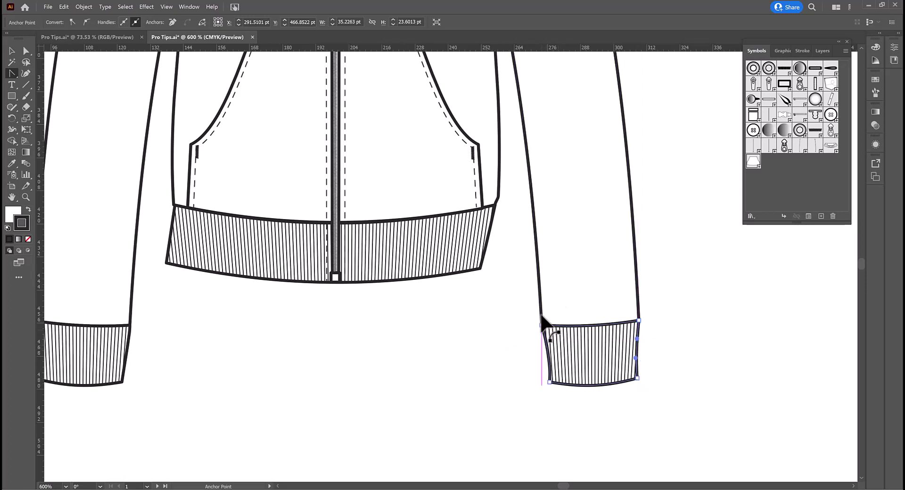
Add anchors on both sleeve edges at the cuff and nudge each one outward
key("plus")
left_click(541, 314)
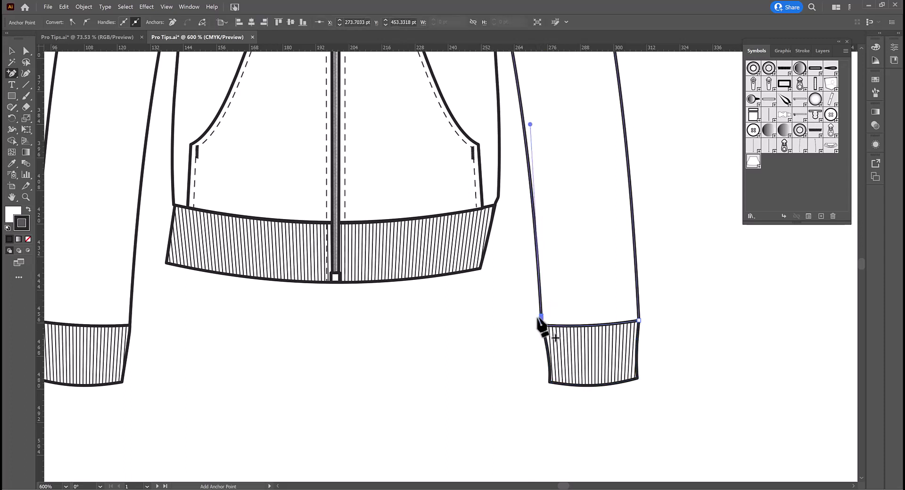
key("Left")
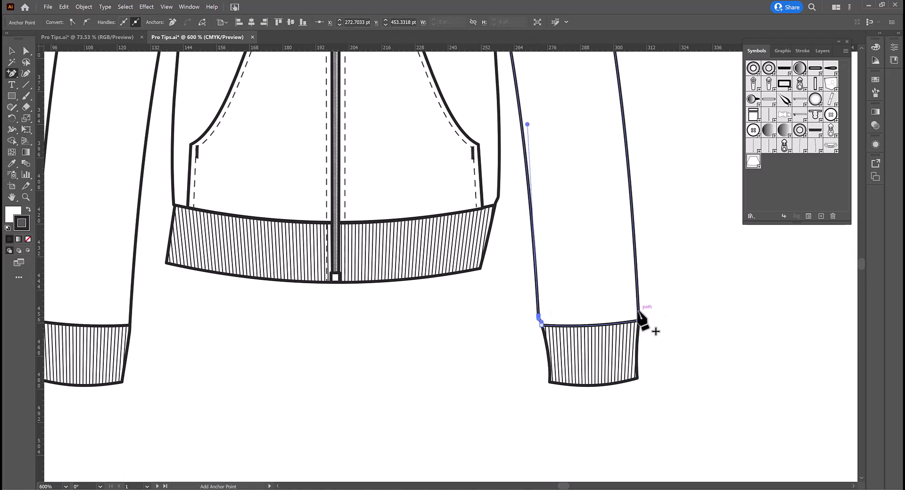
left_click(639, 313)
key("Right")
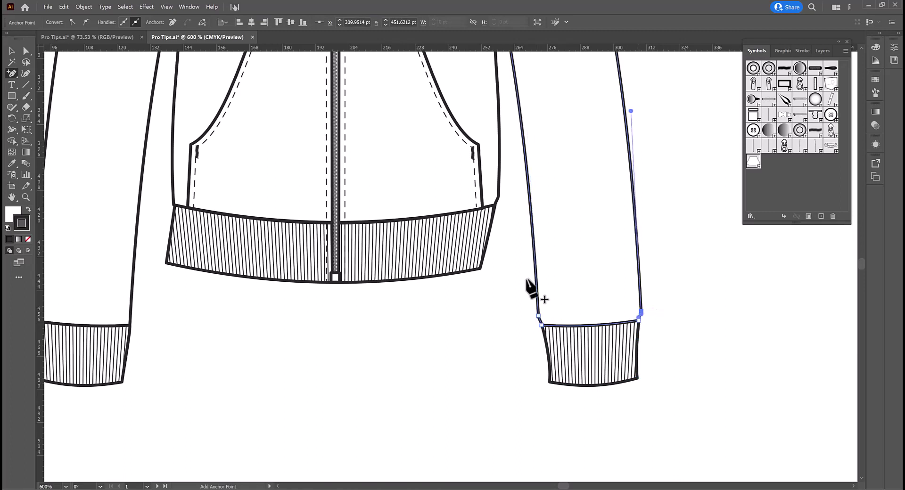
left_click(11, 51)
left_click_drag(307, 364, 347, 302)
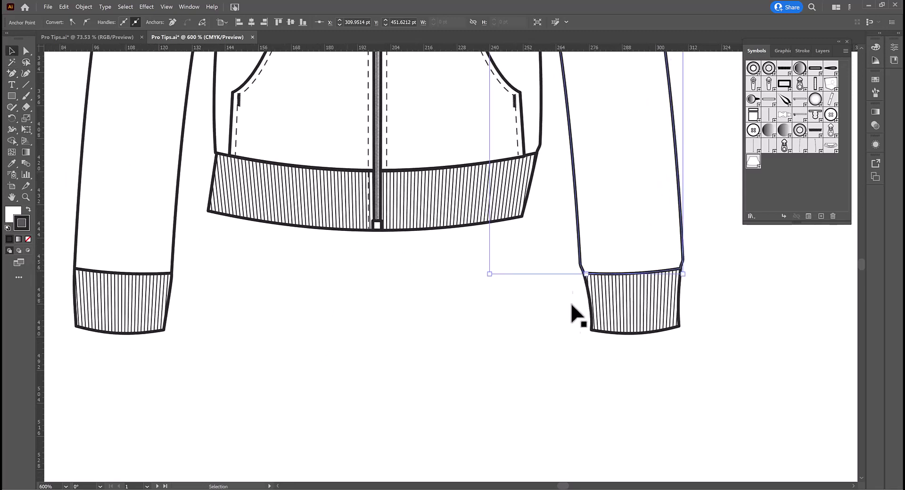
left_click(515, 333)
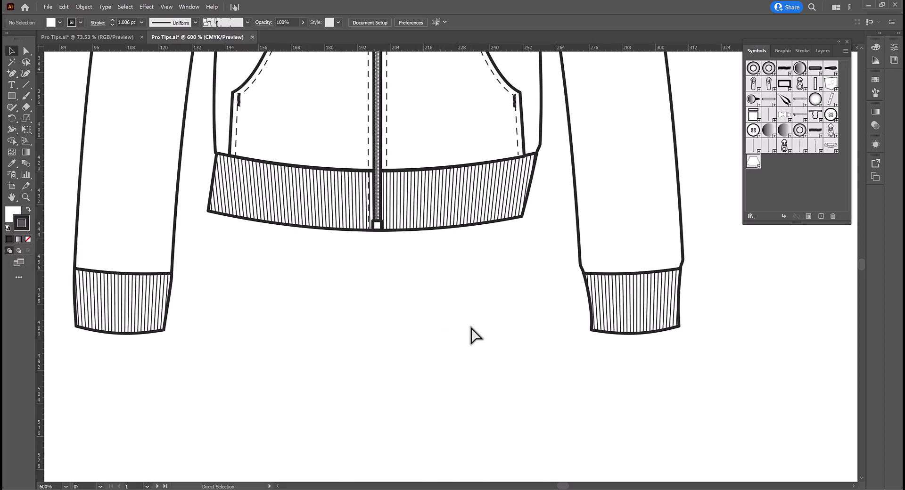
Zoom out to 200% and turn on the top layer so the finished hoodie appears beside the refined one
key("ctrl+minus")
key("ctrl+minus")
key("ctrl+minus")
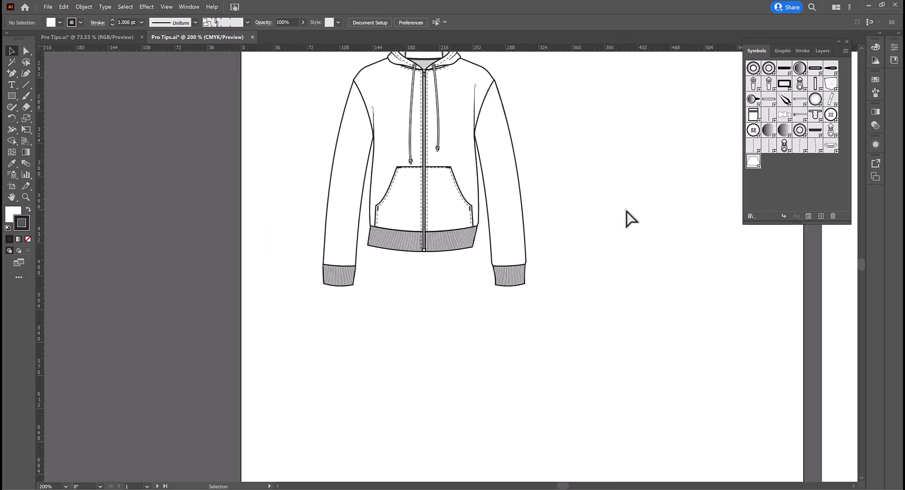
key("h")
left_click_drag(630, 208, 542, 259)
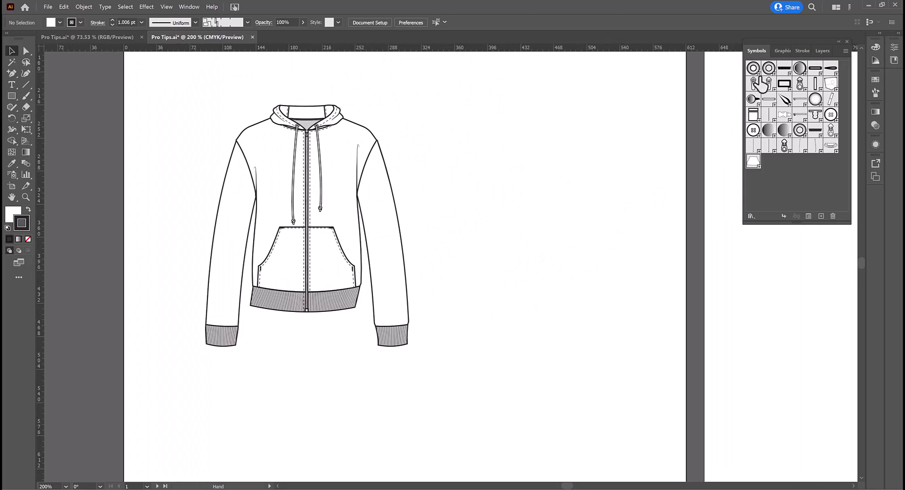
left_click(820, 51)
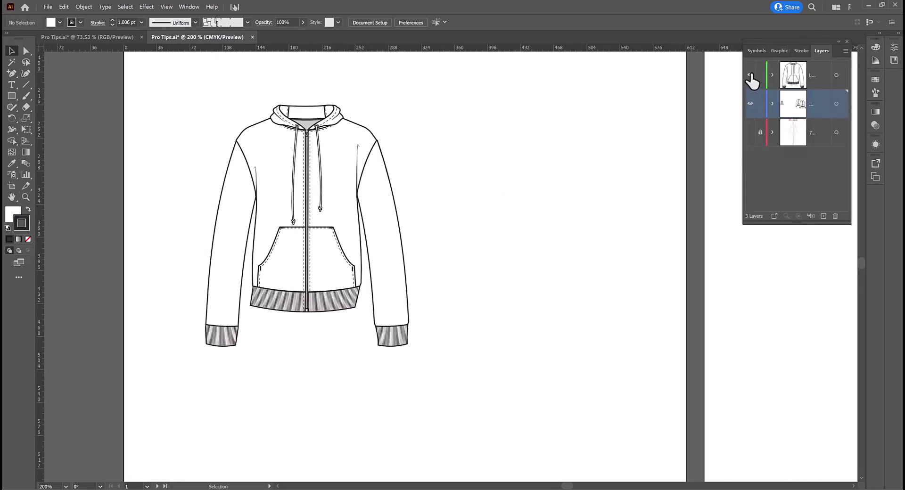
left_click(750, 75)
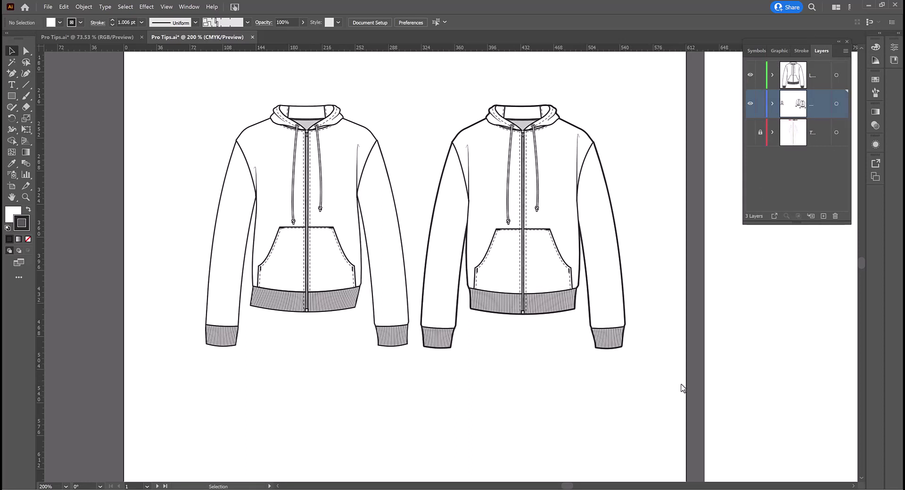